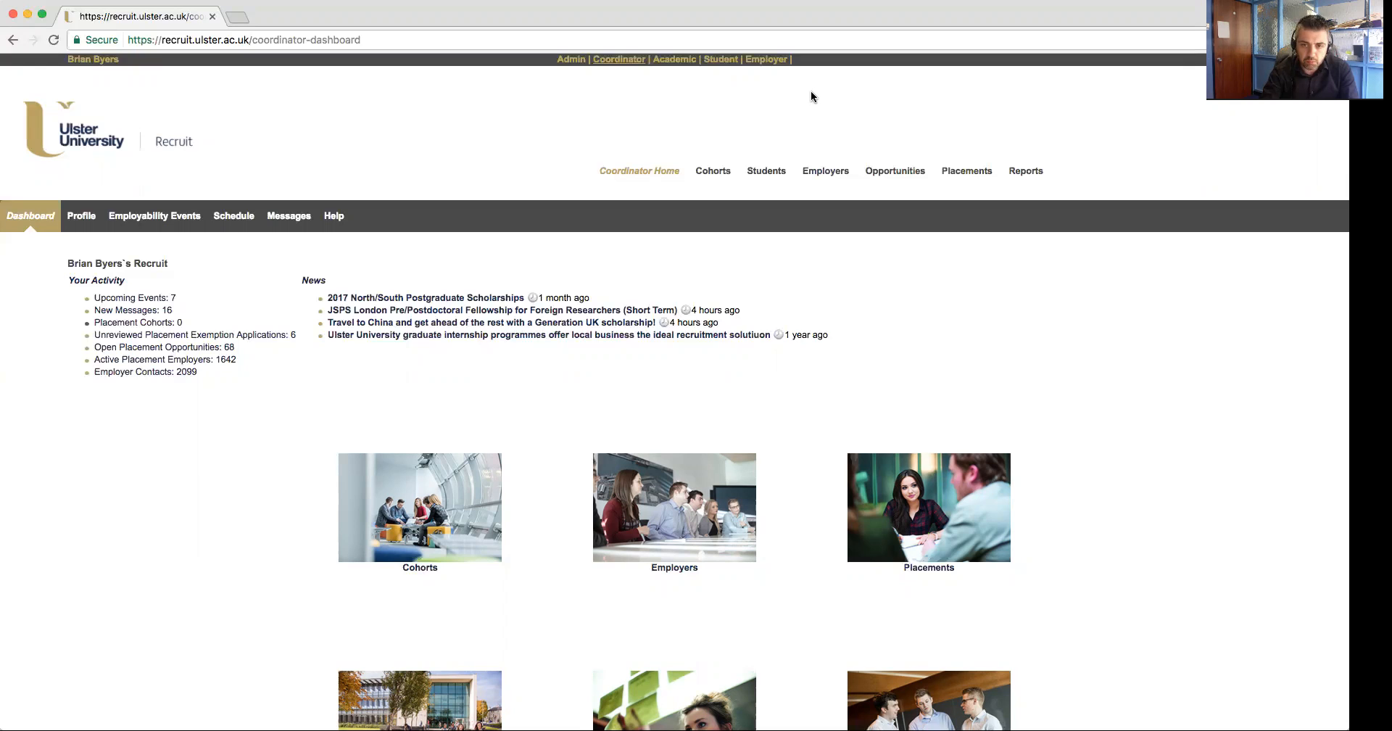
# - Look over the placement opportunity search page, including its job area and location filters
pyautogui.click(896, 174)
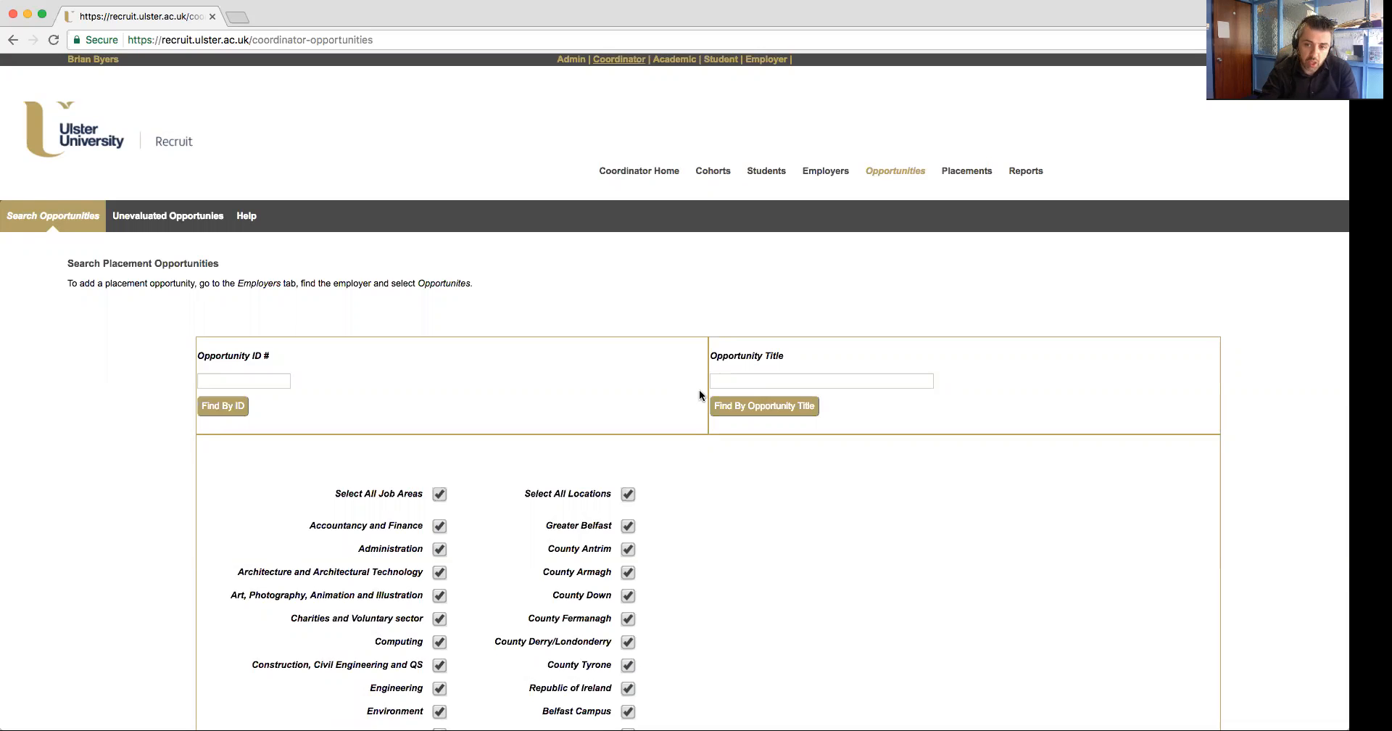
pyautogui.scroll(-10, 698, 391)
pyautogui.scroll(10, 698, 395)
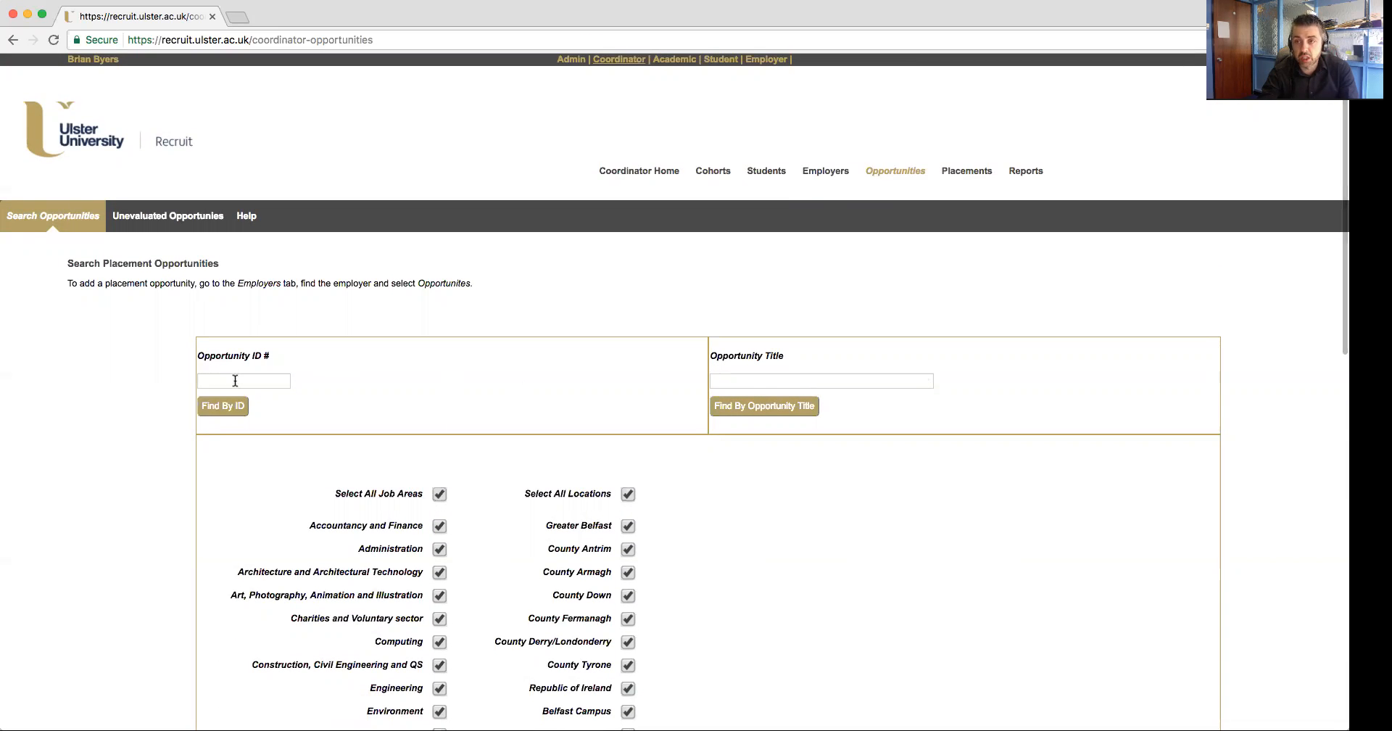
# - Search the employers by organisation name for "ULSTER UNIVERSITY - Employability & Marketing"
pyautogui.click(830, 173)
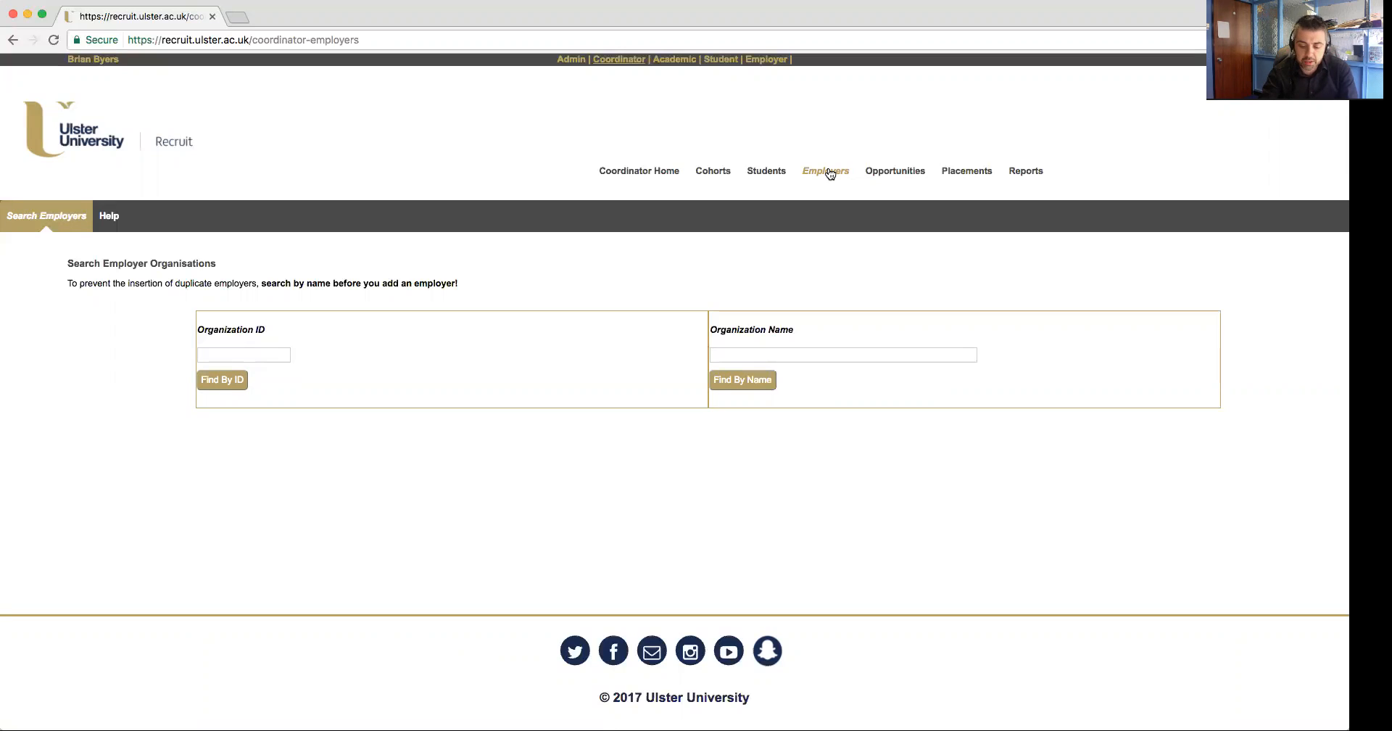
pyautogui.click(751, 355)
pyautogui.write('U')
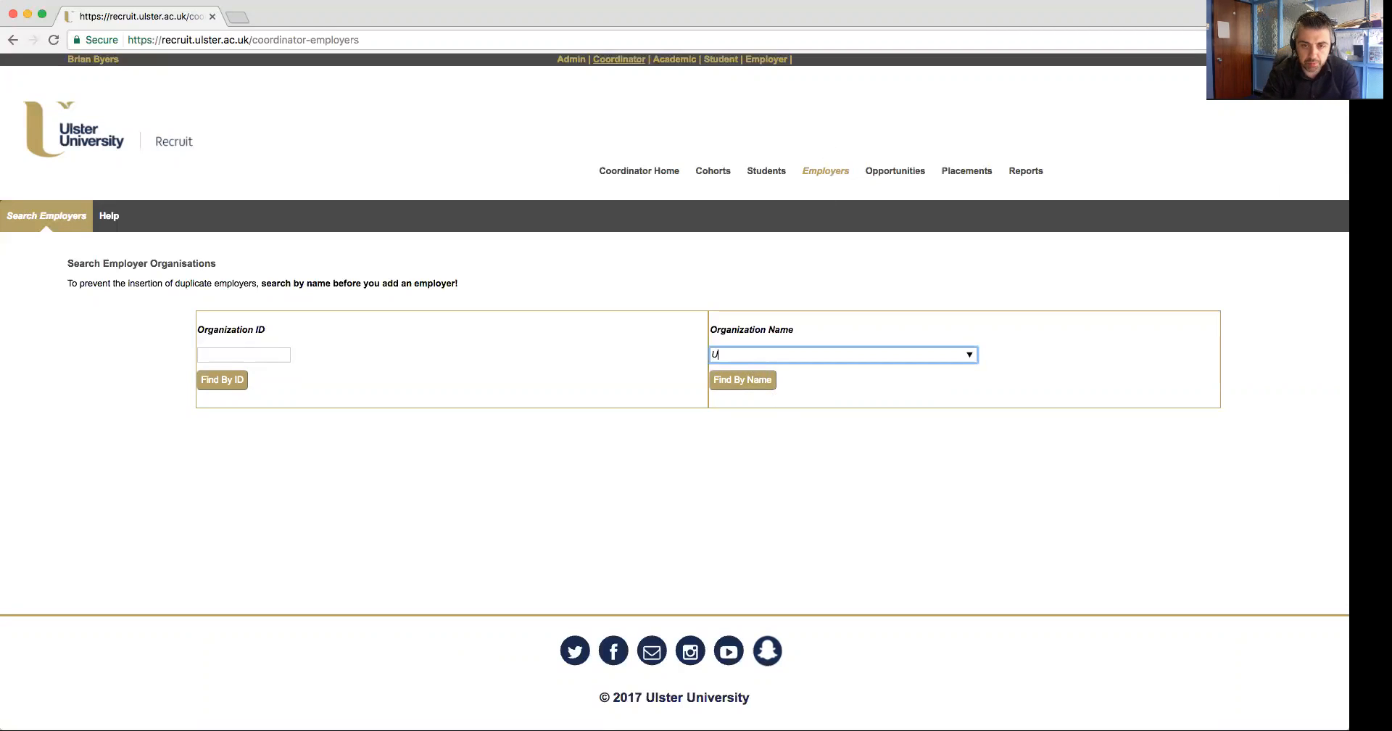
pyautogui.write('lster University')
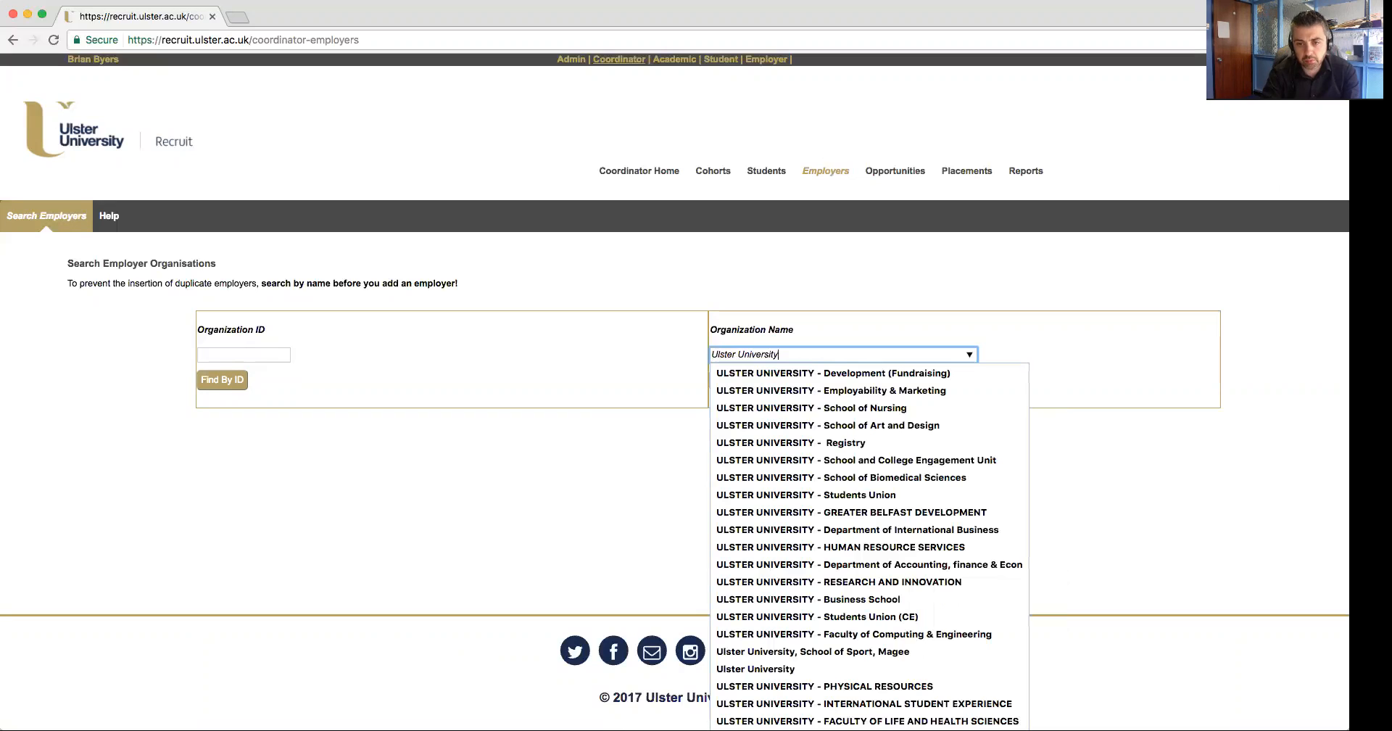
pyautogui.click(810, 392)
pyautogui.click(758, 383)
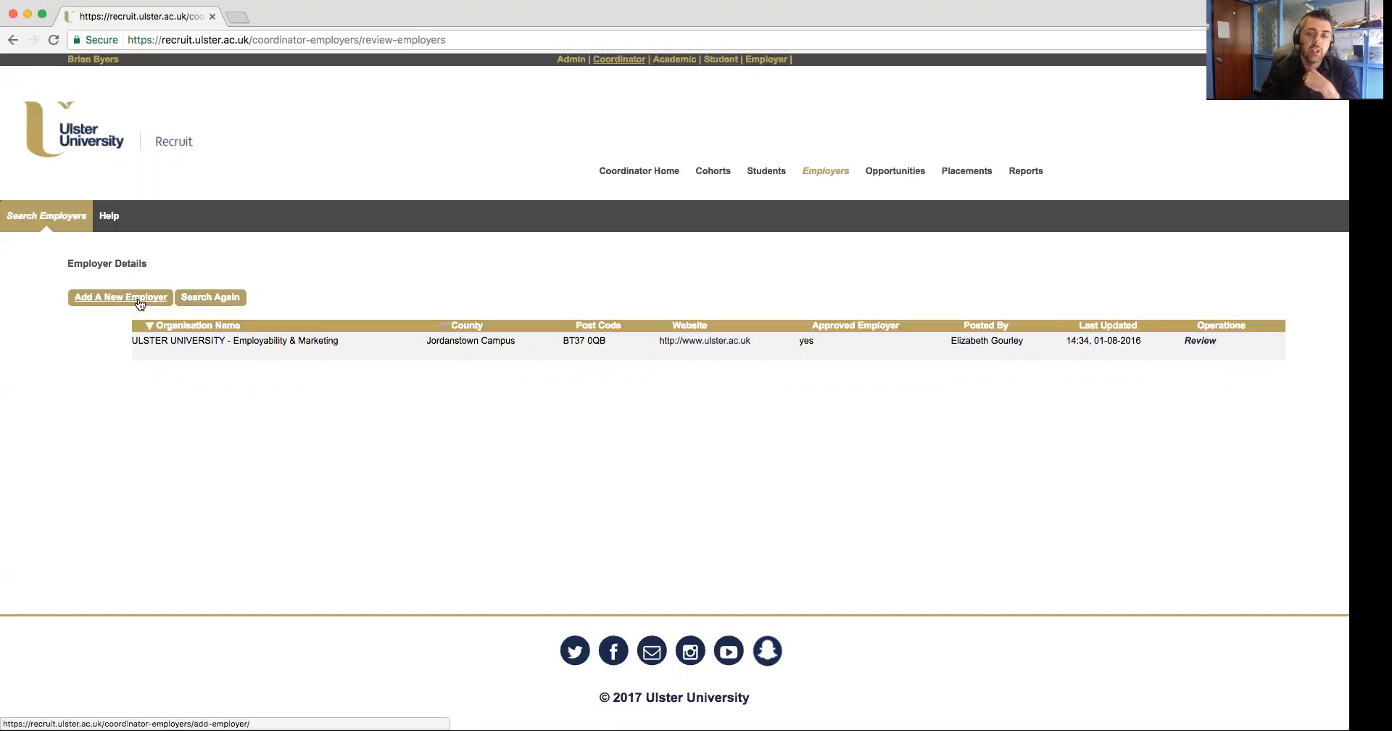
# - Open the found employer's record for review and look through its HR contacts
pyautogui.click(1201, 341)
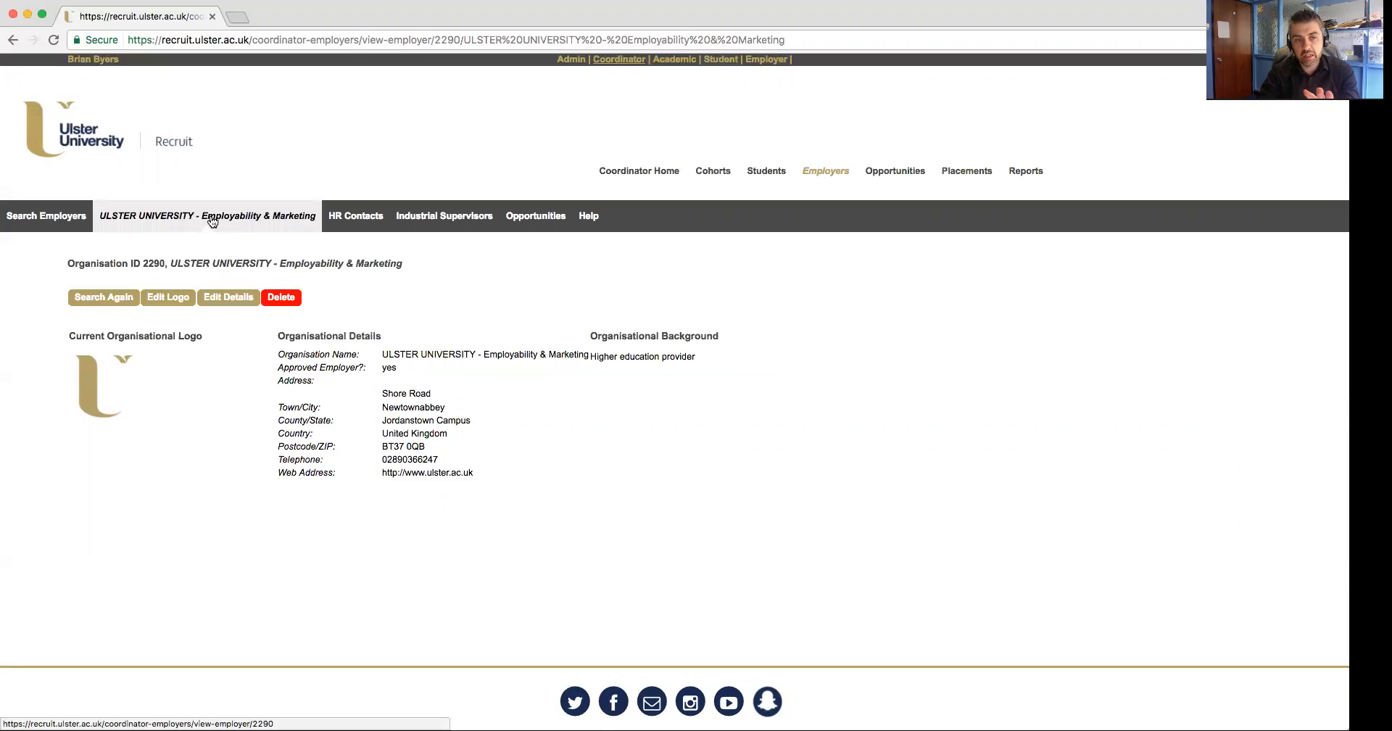
pyautogui.click(239, 215)
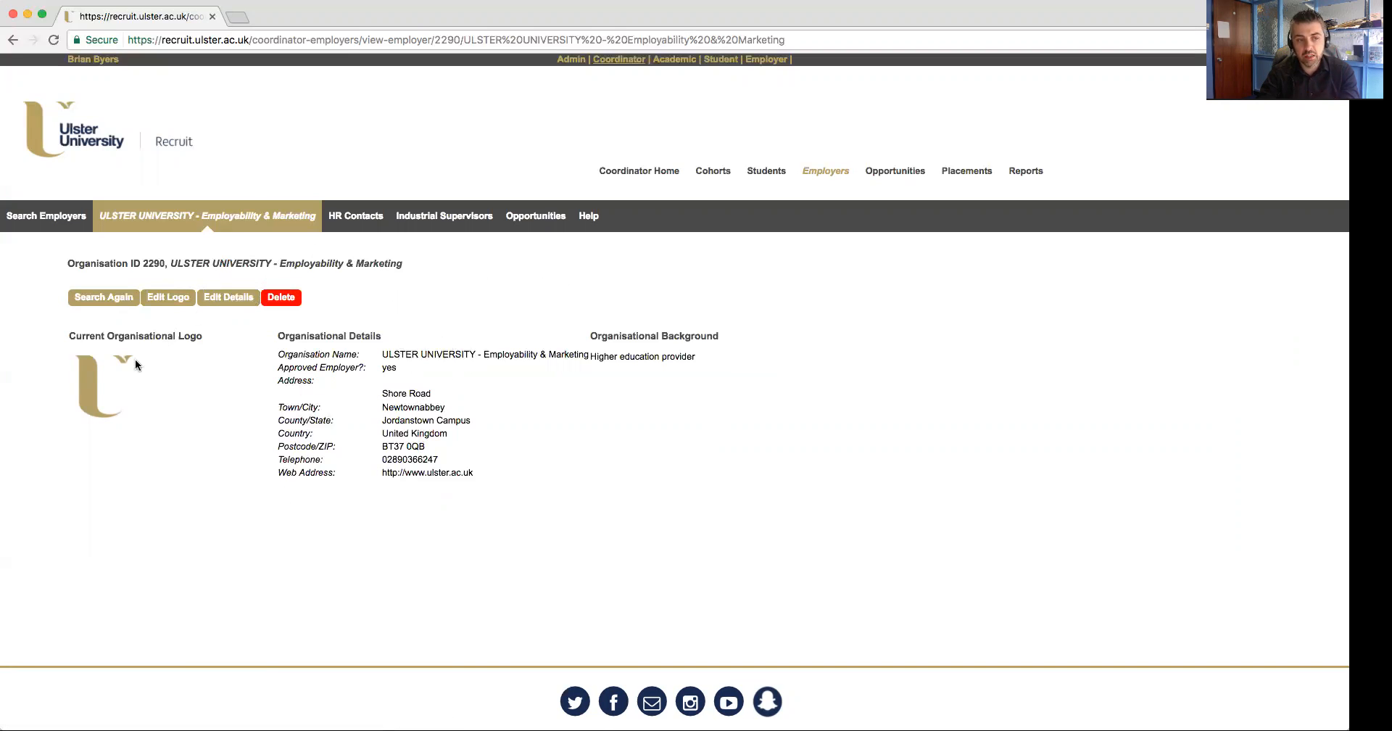
pyautogui.click(369, 221)
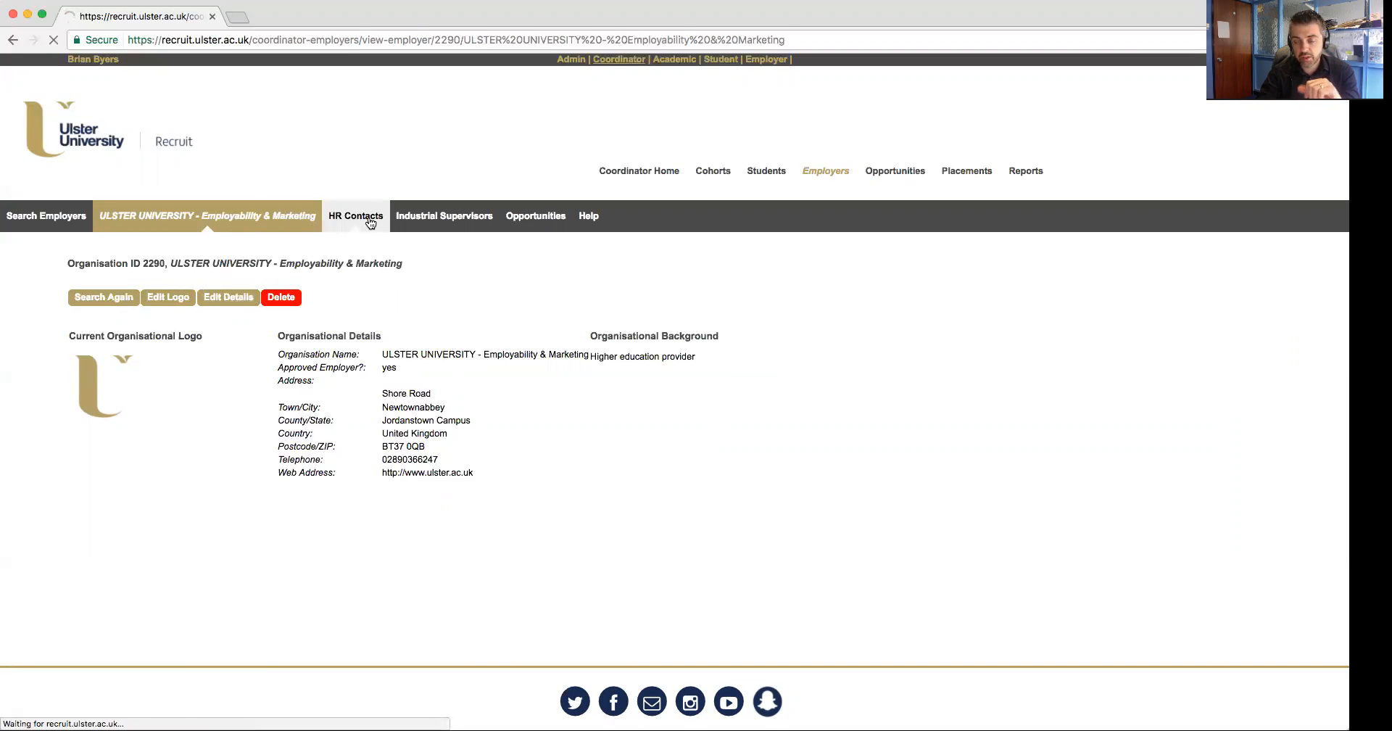
pyautogui.scroll(-5, 400, 407)
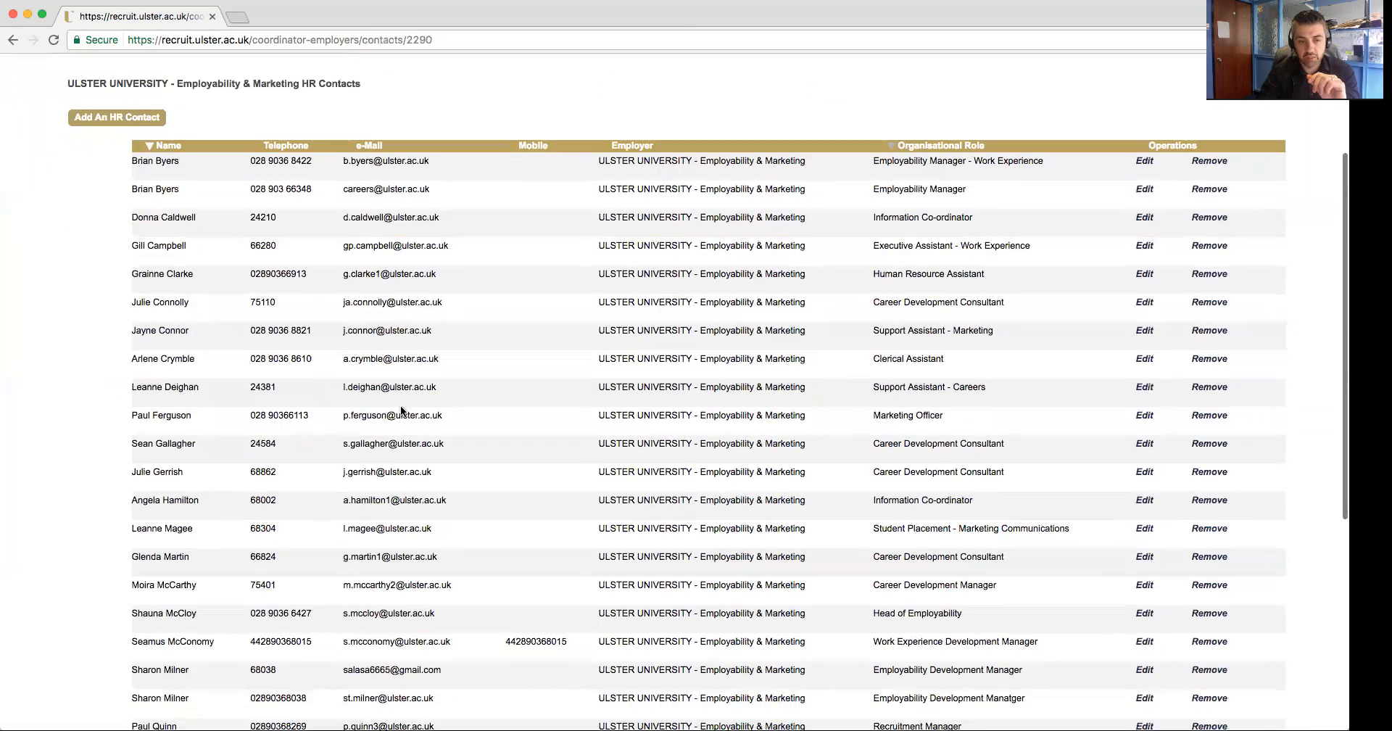
pyautogui.scroll(-6, 401, 408)
pyautogui.scroll(10, 400, 408)
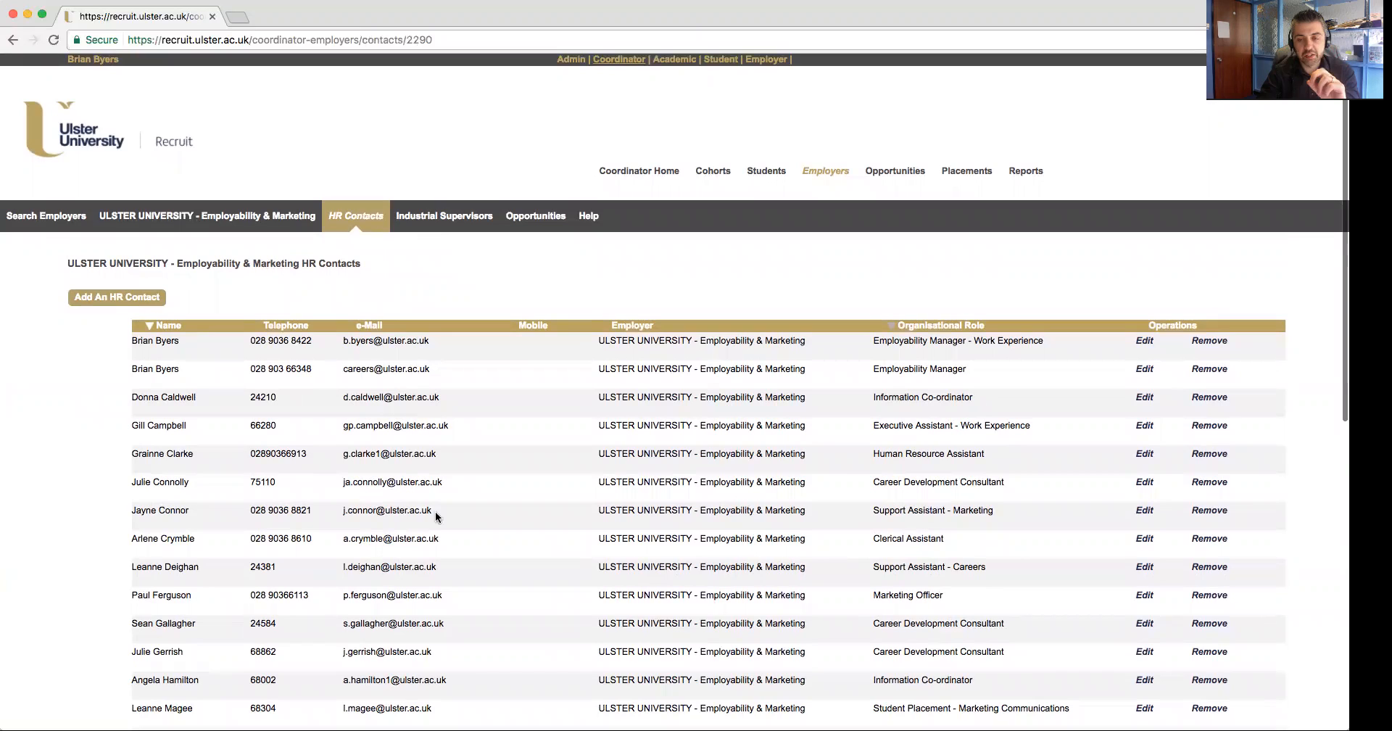
# - Review the employer's industrial supervisors and its existing placement opportunities
pyautogui.click(417, 218)
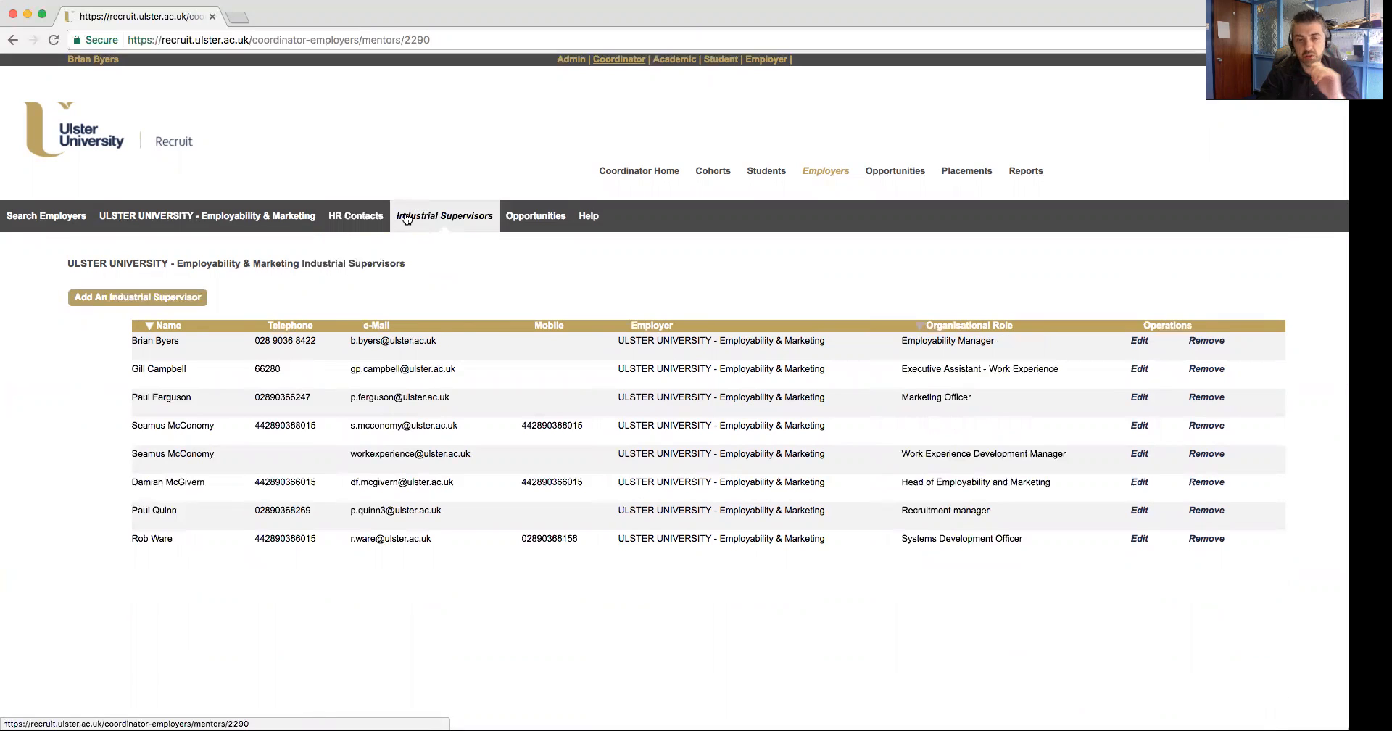
pyautogui.click(545, 216)
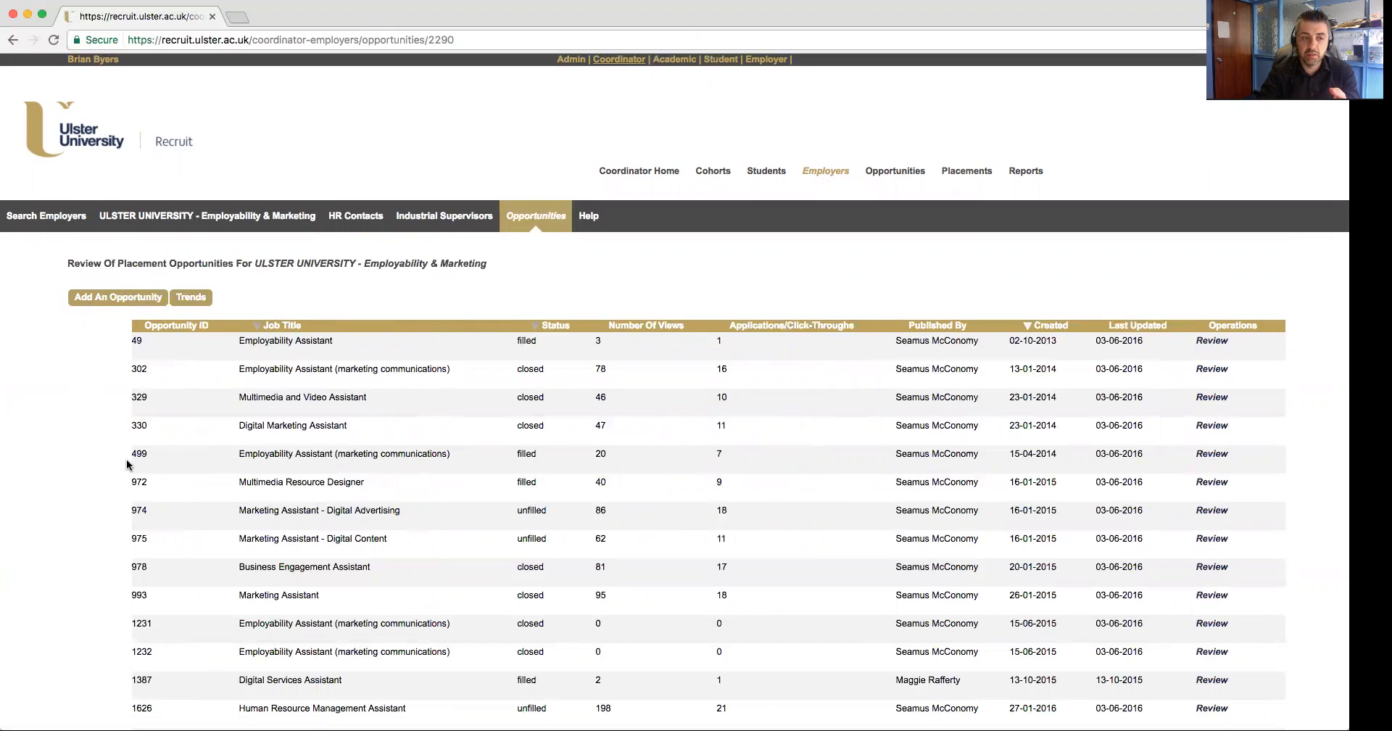
pyautogui.scroll(-10, 127, 464)
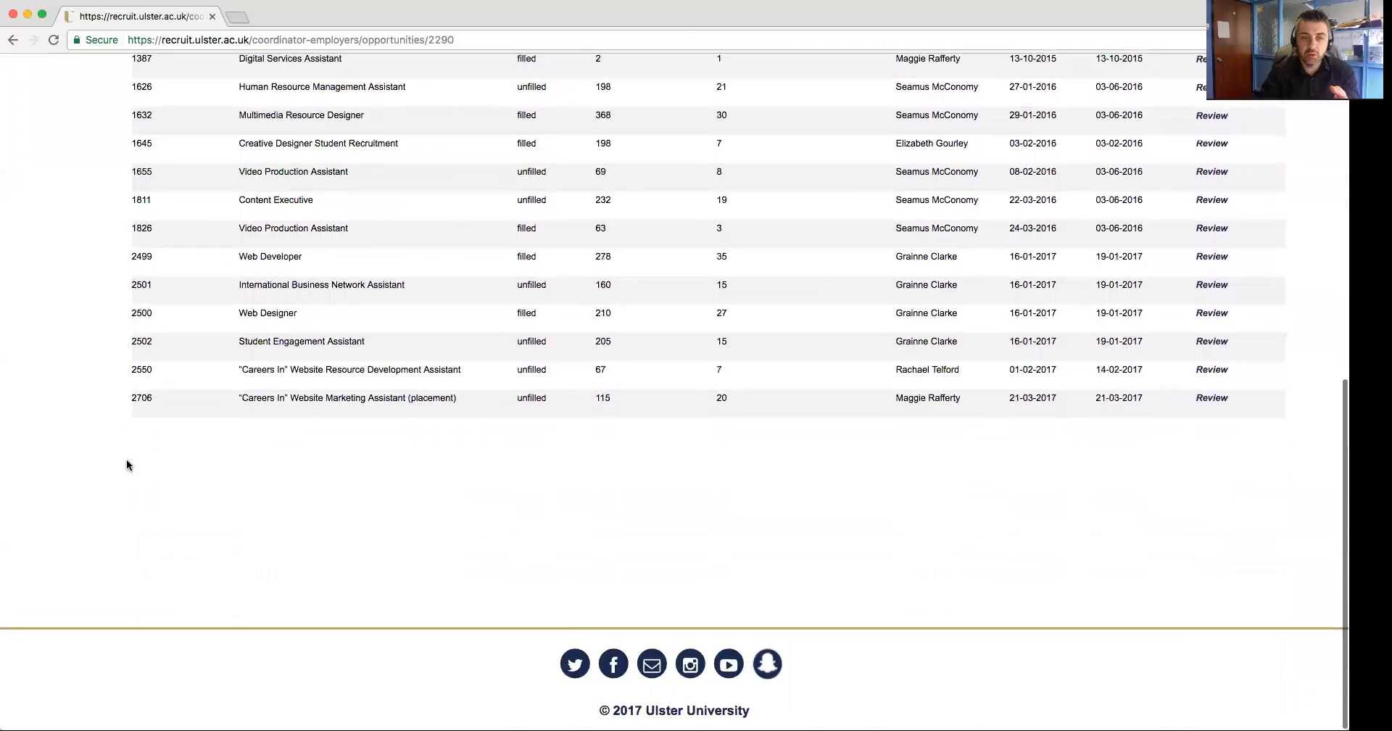
pyautogui.scroll(7, 127, 464)
pyautogui.scroll(2, 127, 465)
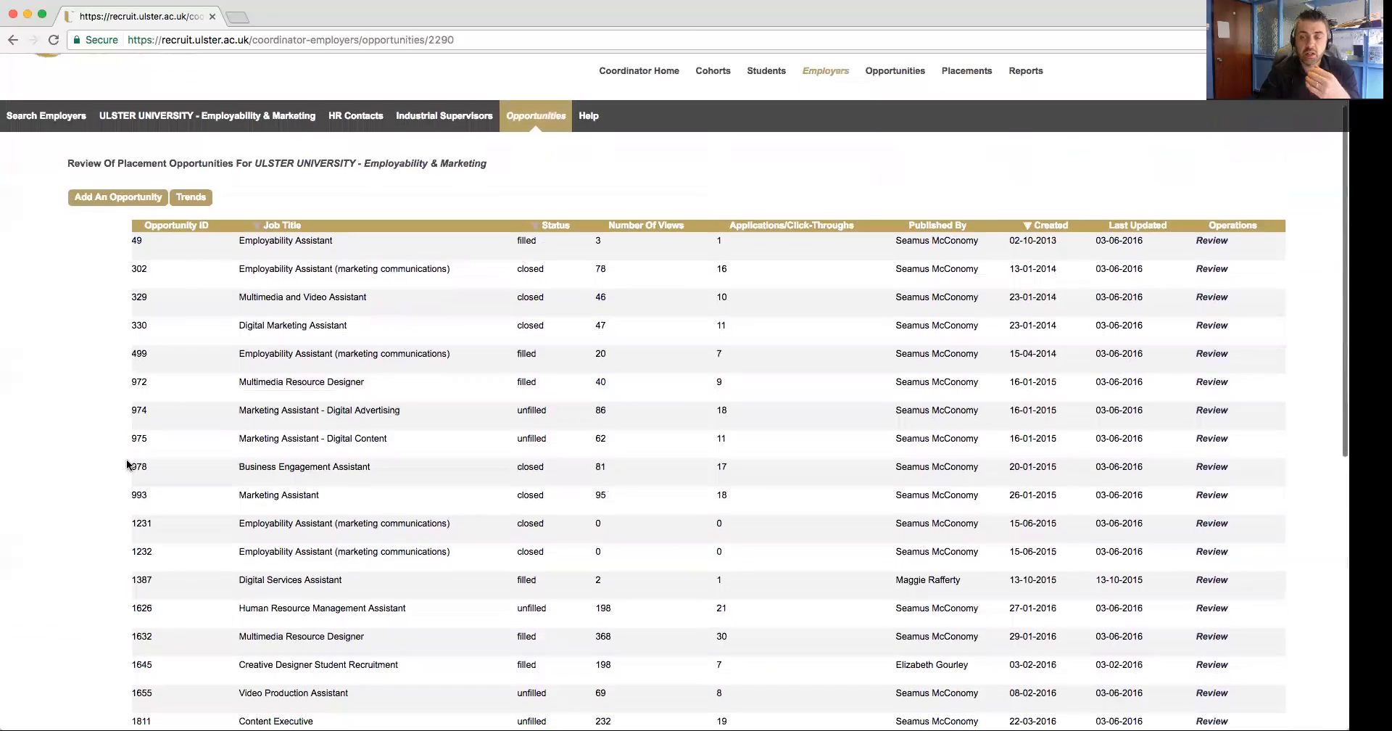
pyautogui.scroll(-1, 127, 464)
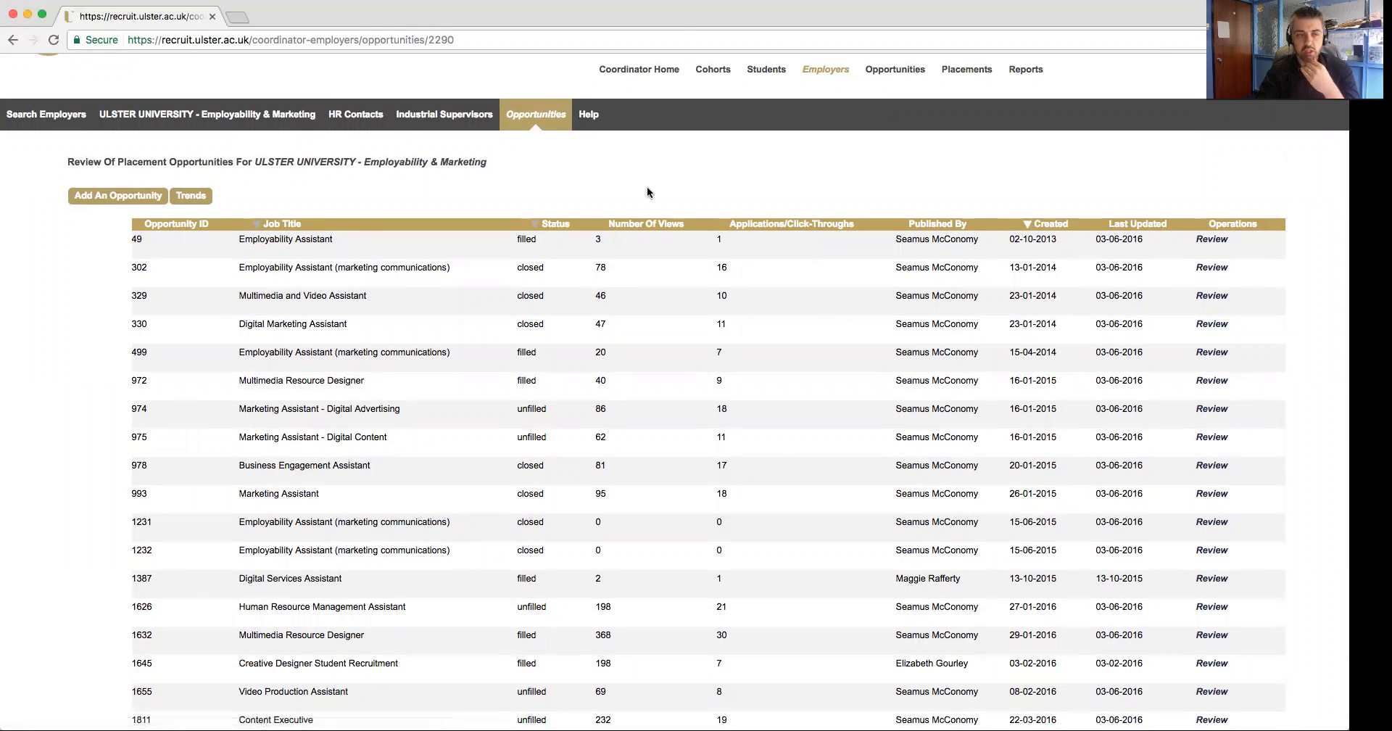
# - Start a new placement opportunity titled "Test placement" with job area Graphic, Web and Multimedia design and location County Antrim
pyautogui.click(133, 196)
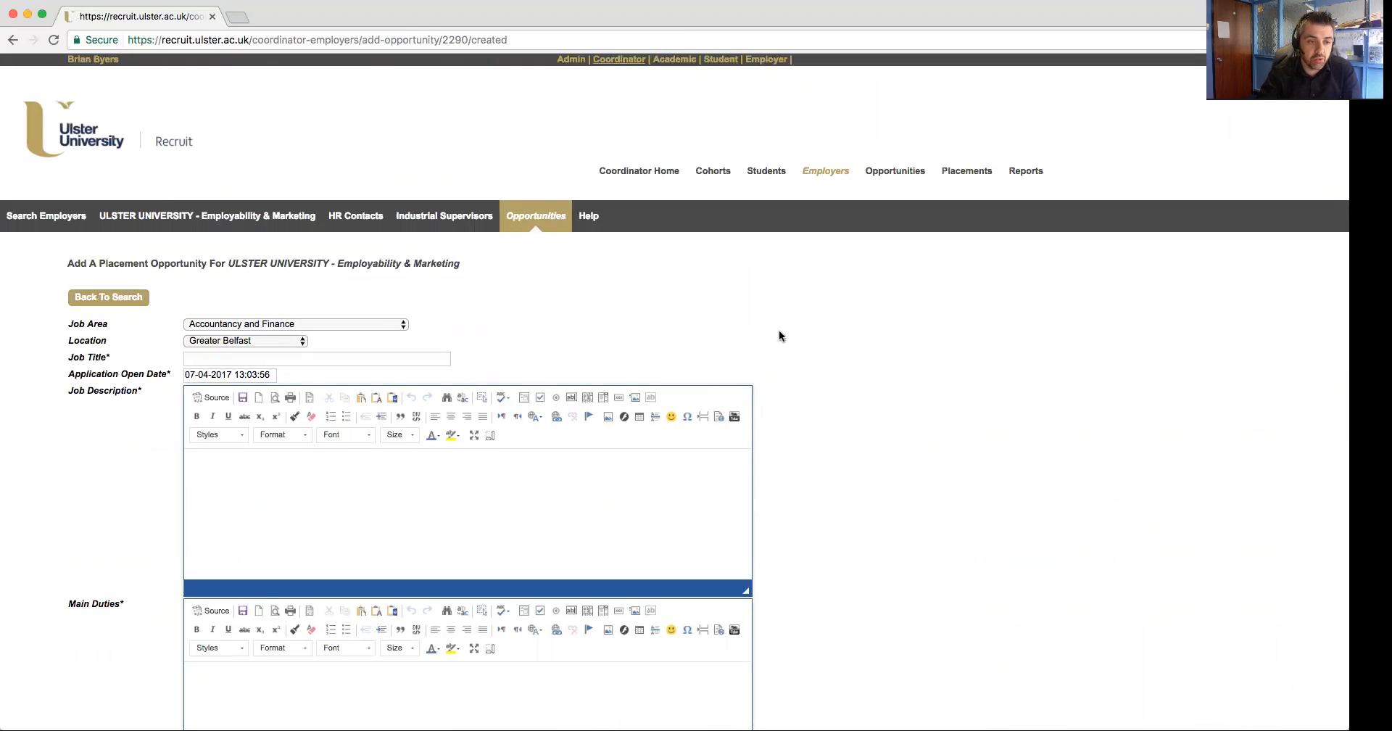
pyautogui.scroll(-5, 314, 313)
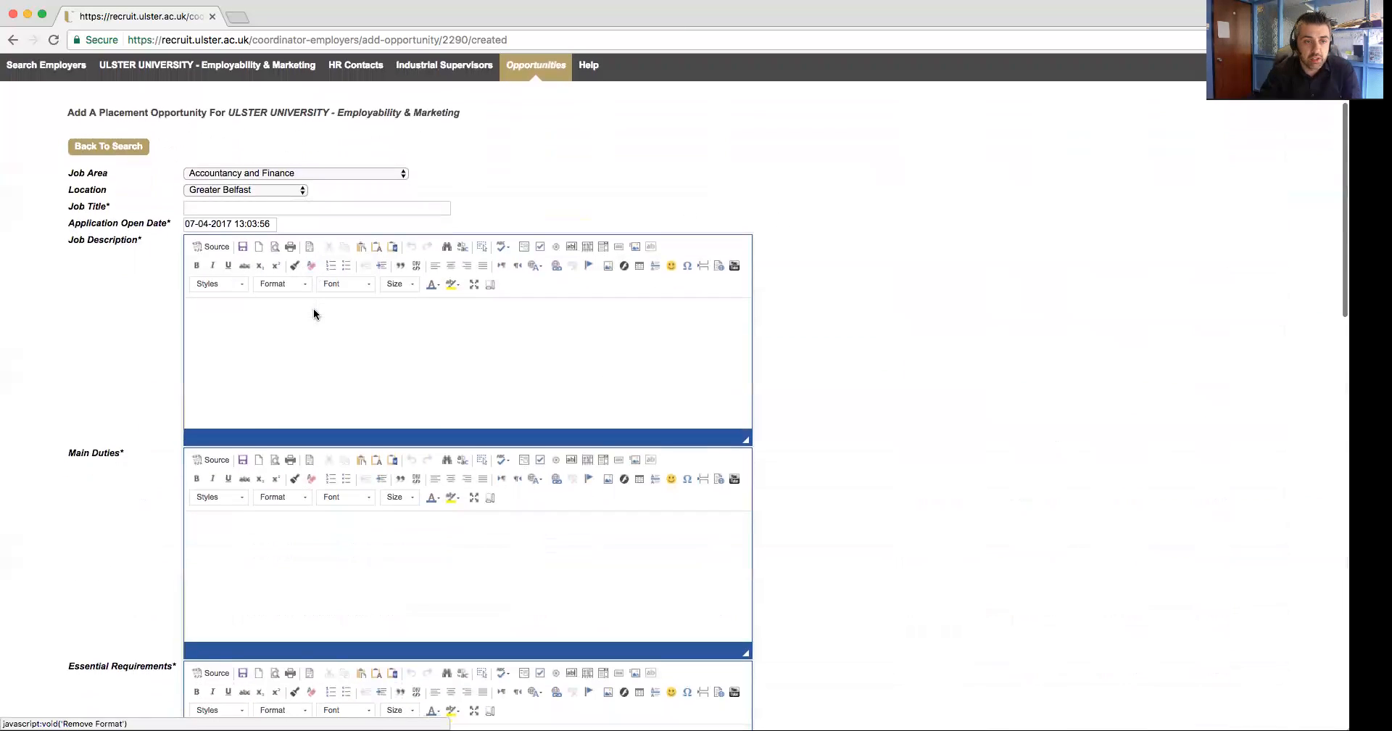
pyautogui.click(382, 172)
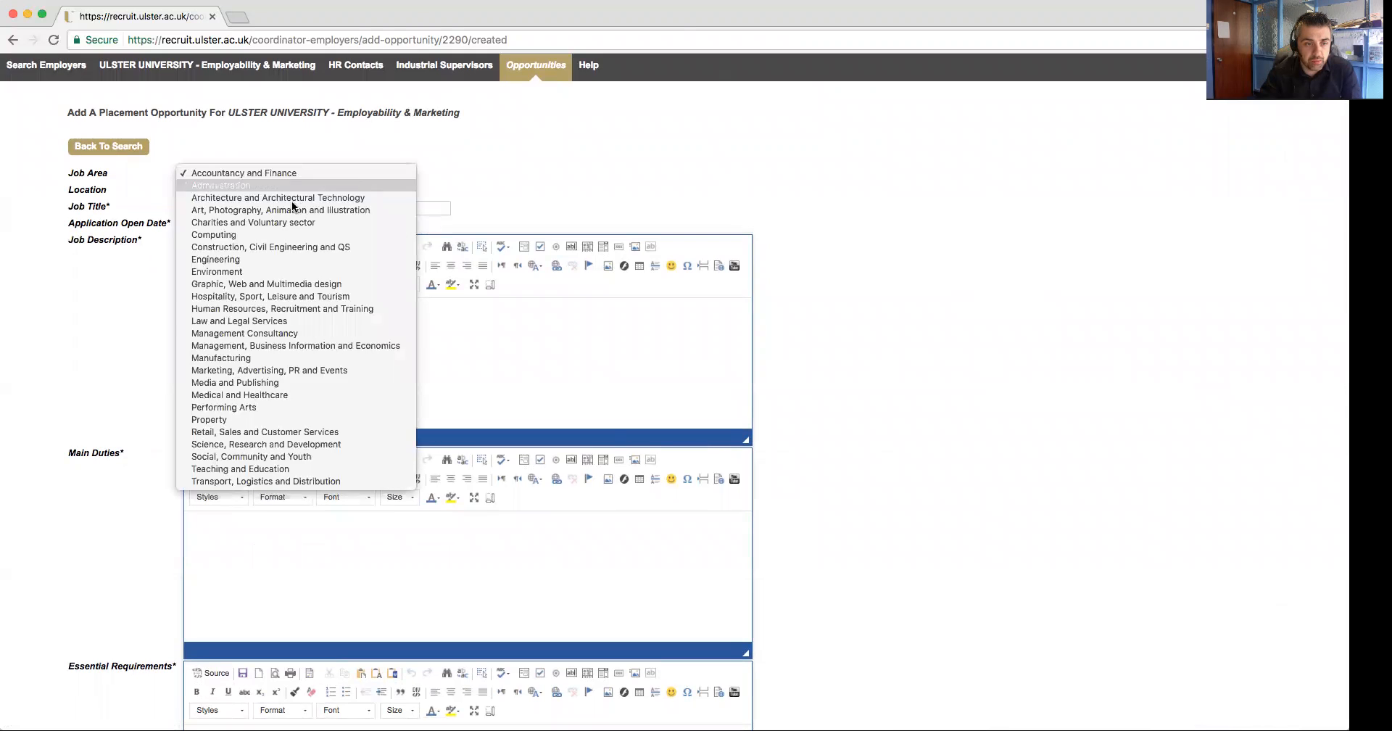
pyautogui.click(327, 285)
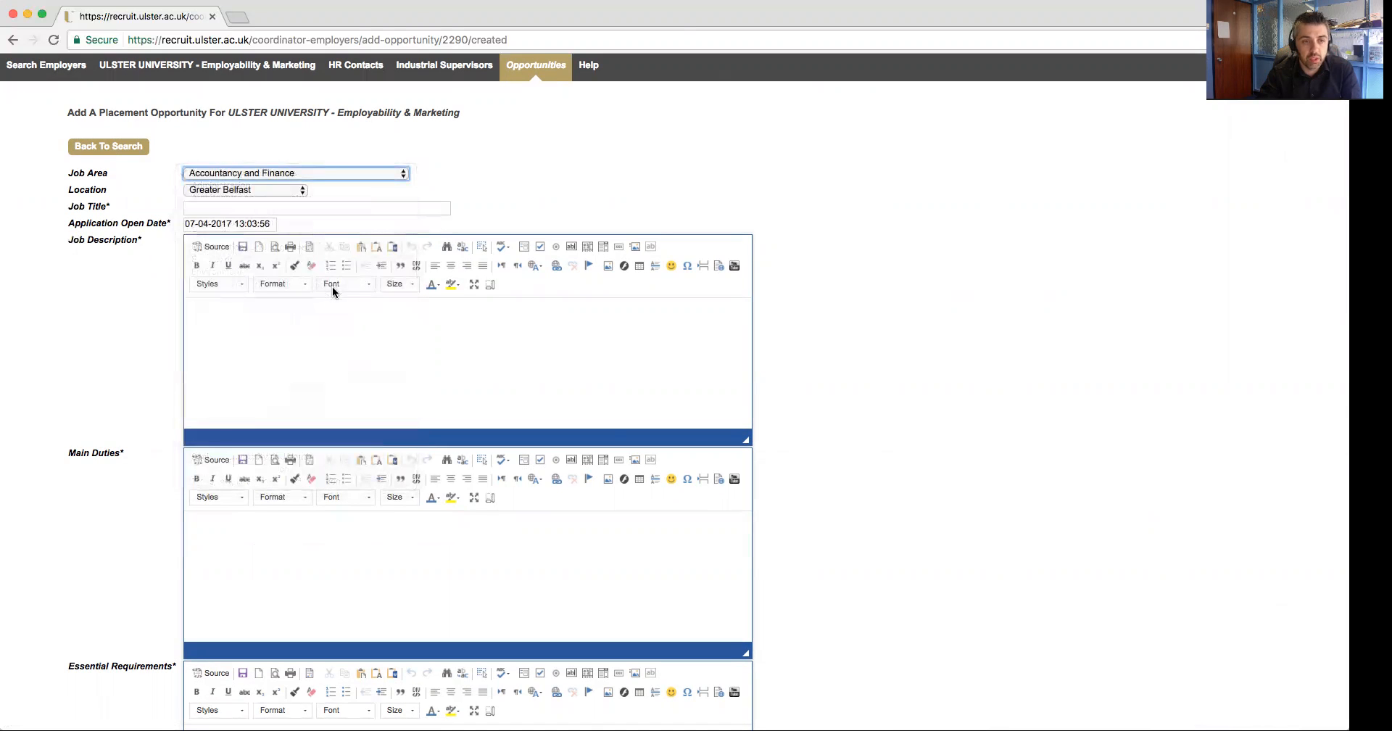
pyautogui.click(254, 192)
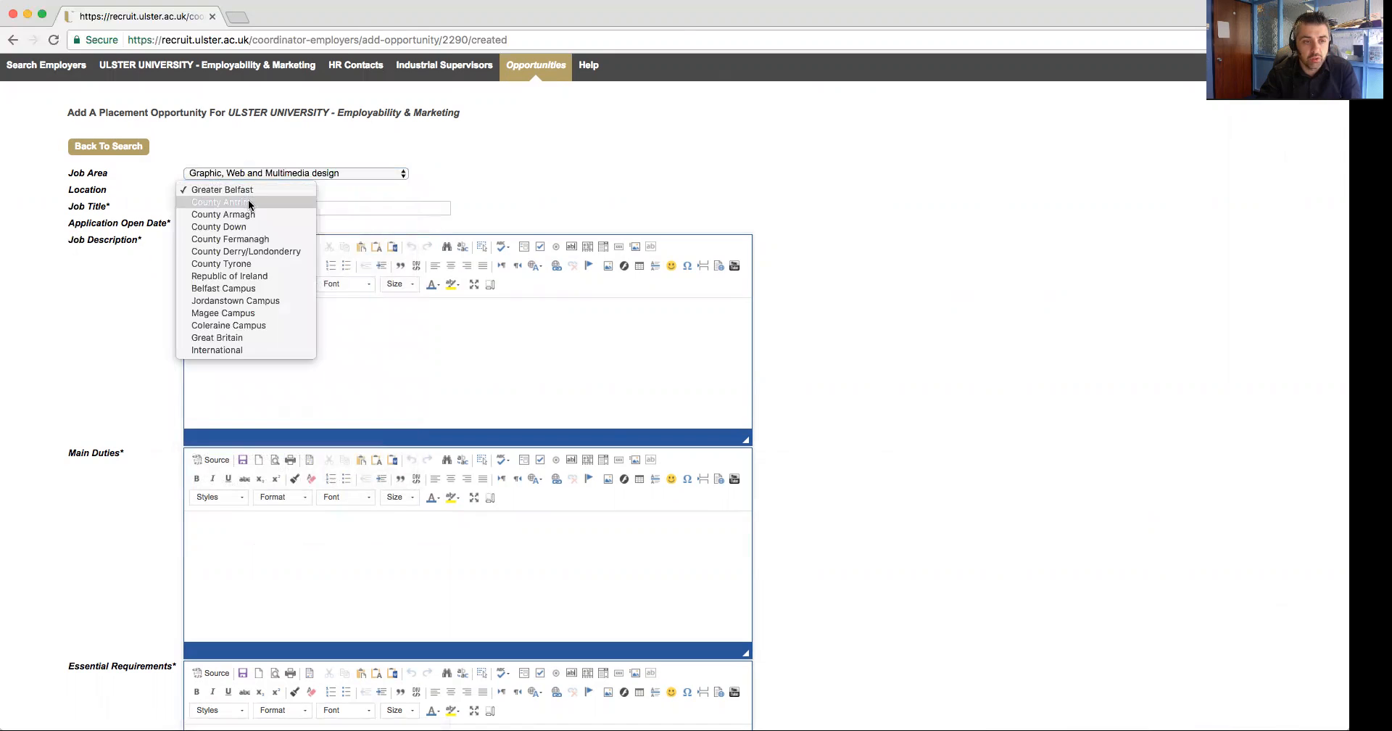
pyautogui.click(247, 204)
pyautogui.click(238, 207)
pyautogui.write('Te')
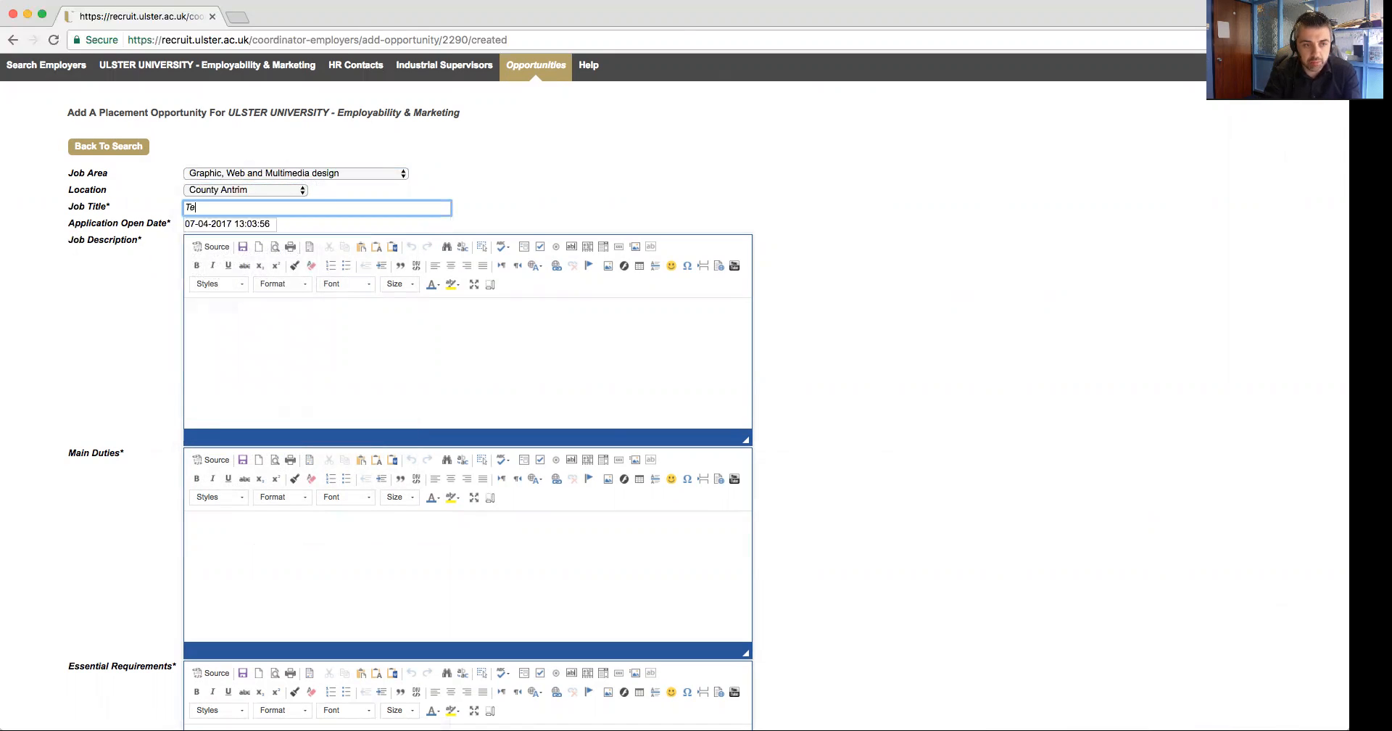
pyautogui.write('st placement')
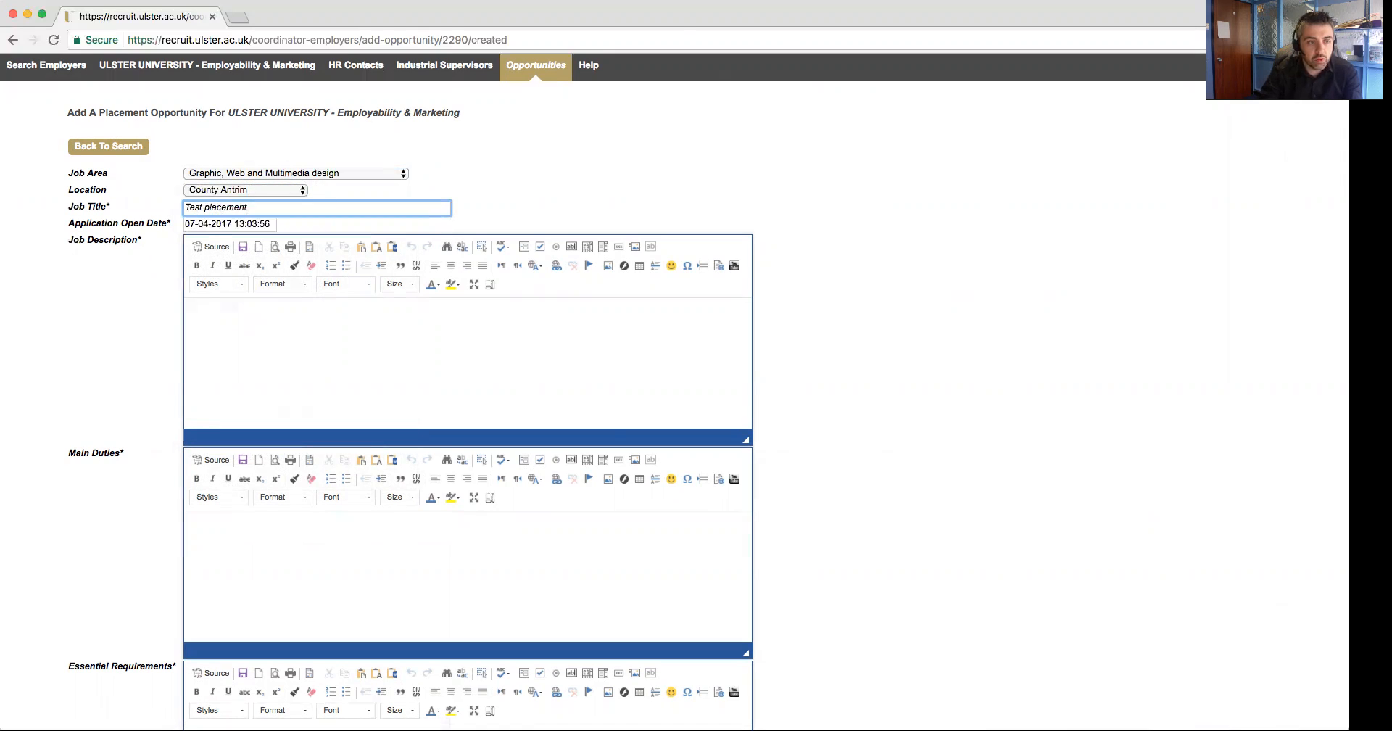
# - Enter "test" as both the job description and the main duties
pyautogui.click(225, 327)
pyautogui.write('test')
pyautogui.click(225, 532)
pyautogui.write('test')
# - Examine the requirements, close date and salary fields of the opportunity form, including the salary range and method of application choices
pyautogui.scroll(-5, 233, 529)
pyautogui.click(229, 451)
pyautogui.scroll(-2, 227, 450)
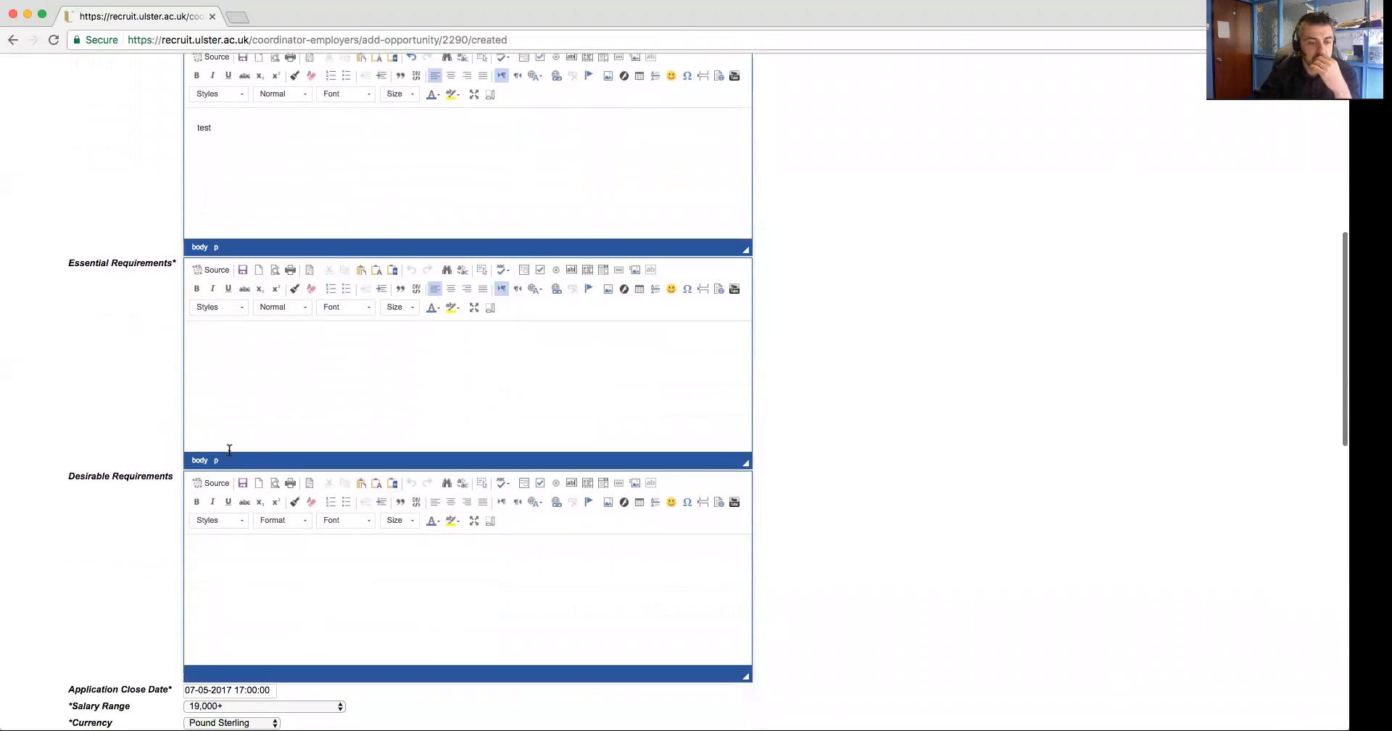
pyautogui.click(248, 566)
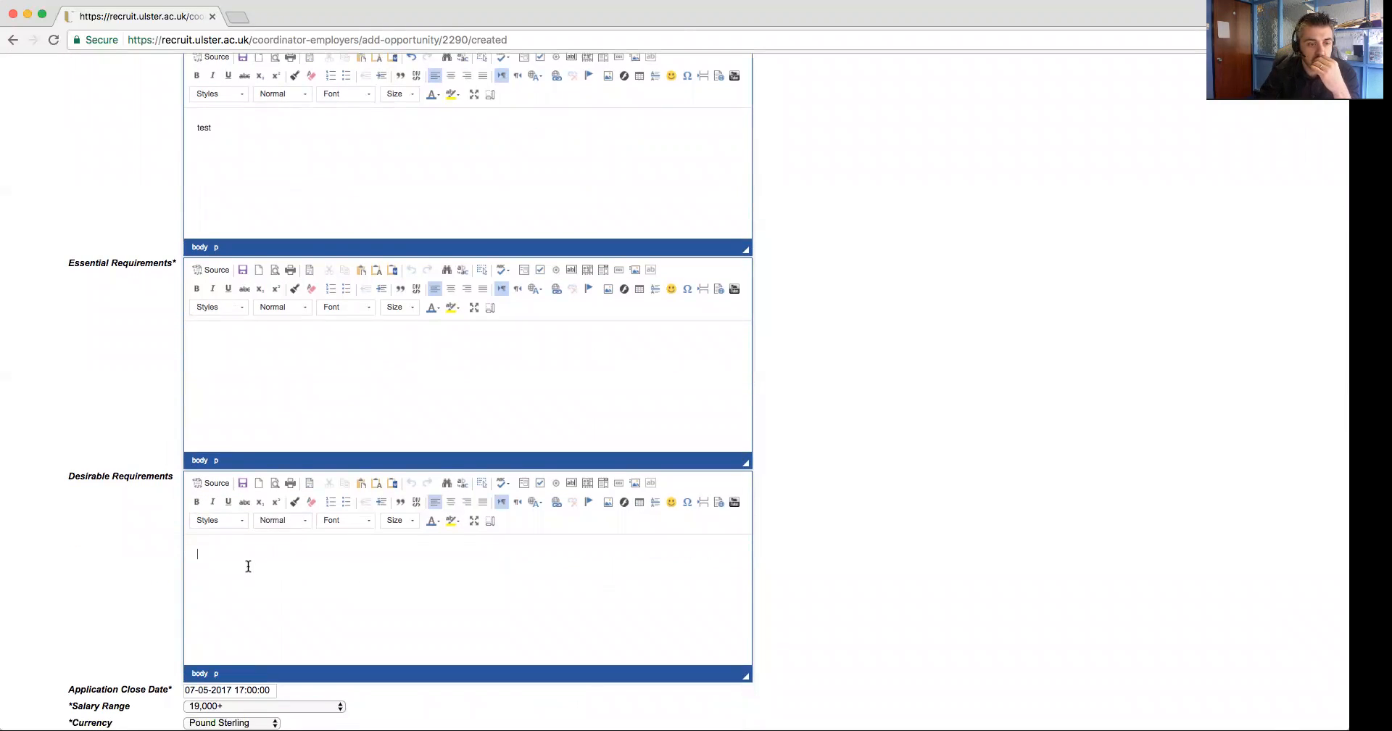
pyautogui.scroll(-3, 248, 566)
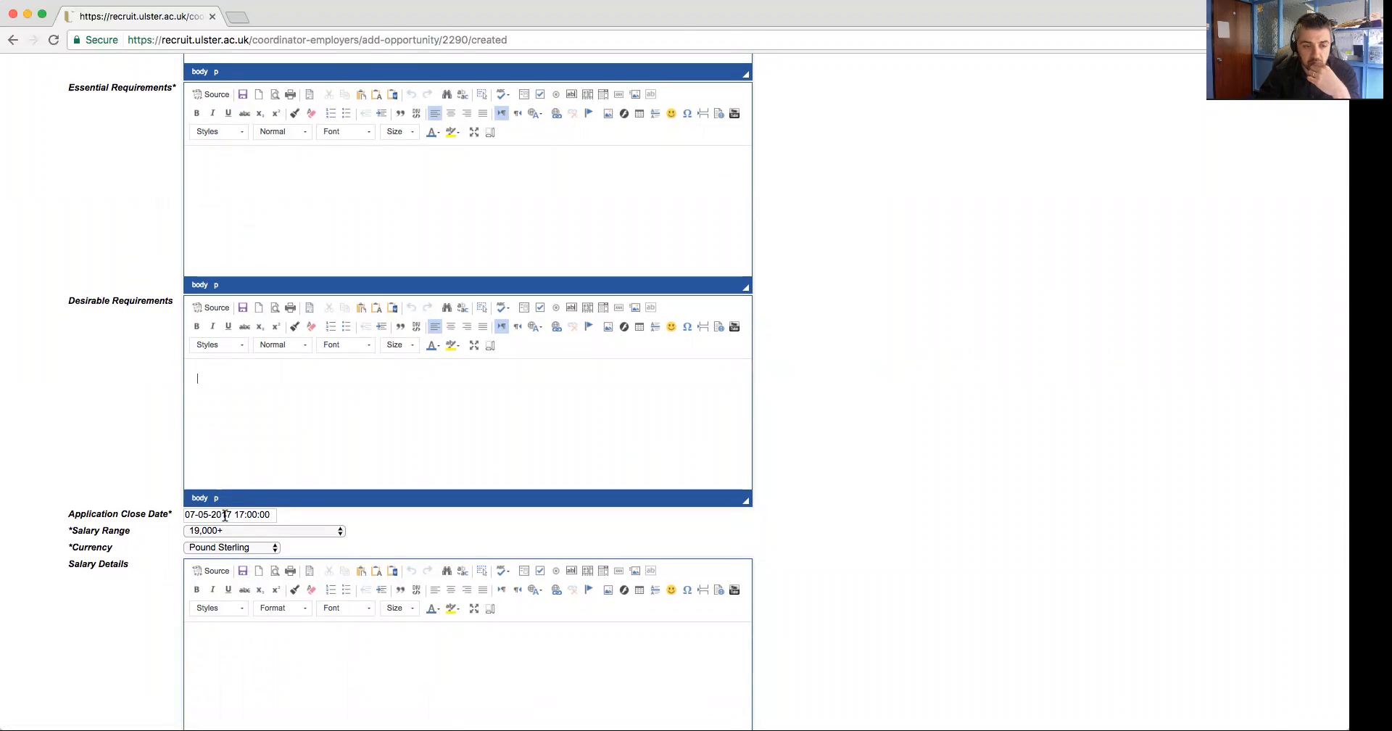
pyautogui.scroll(-4, 431, 518)
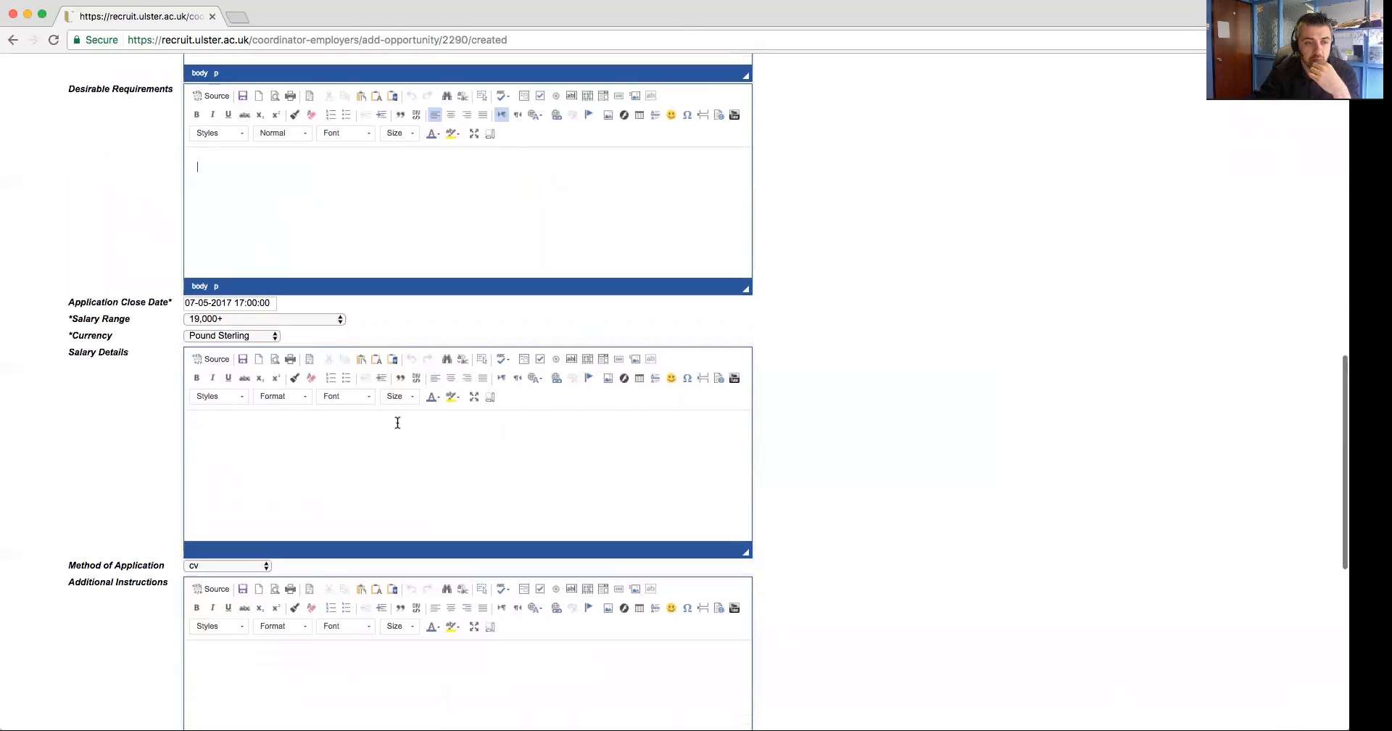
pyautogui.click(339, 322)
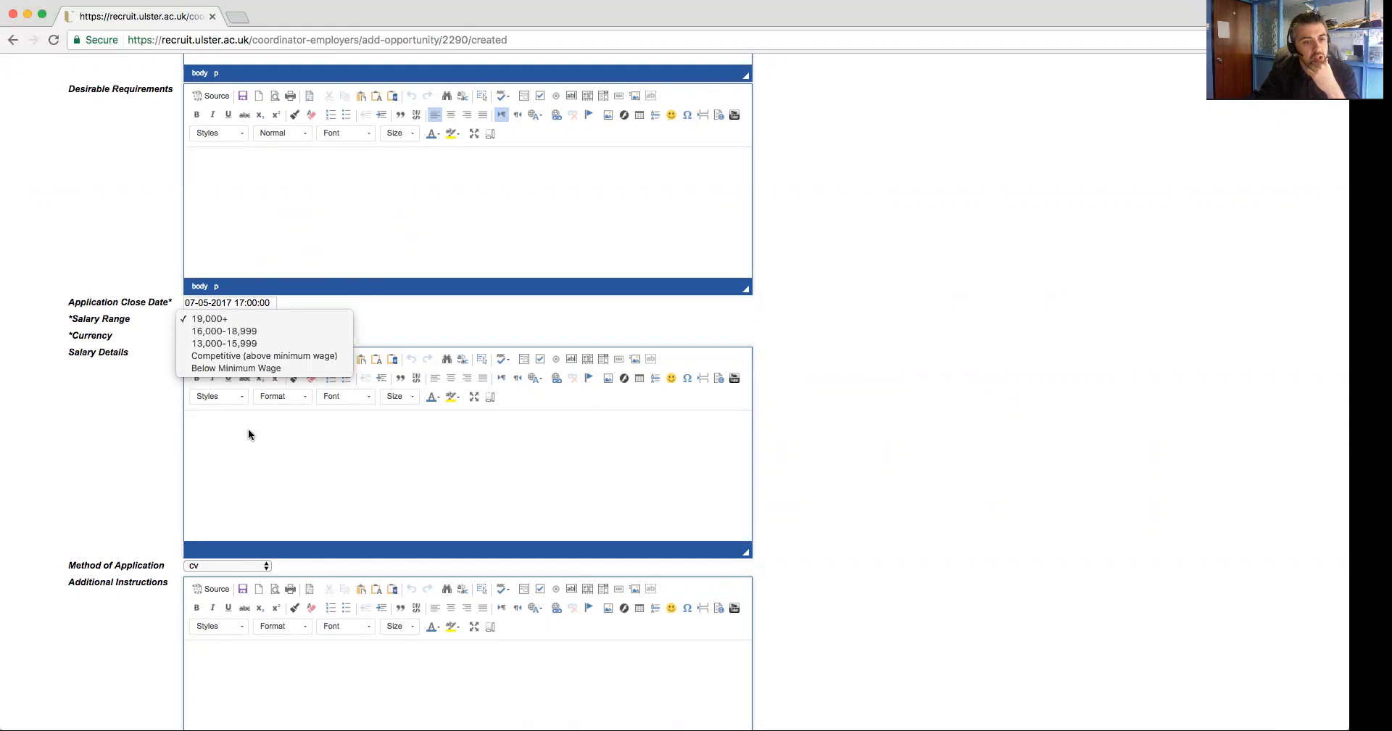
pyautogui.click(250, 465)
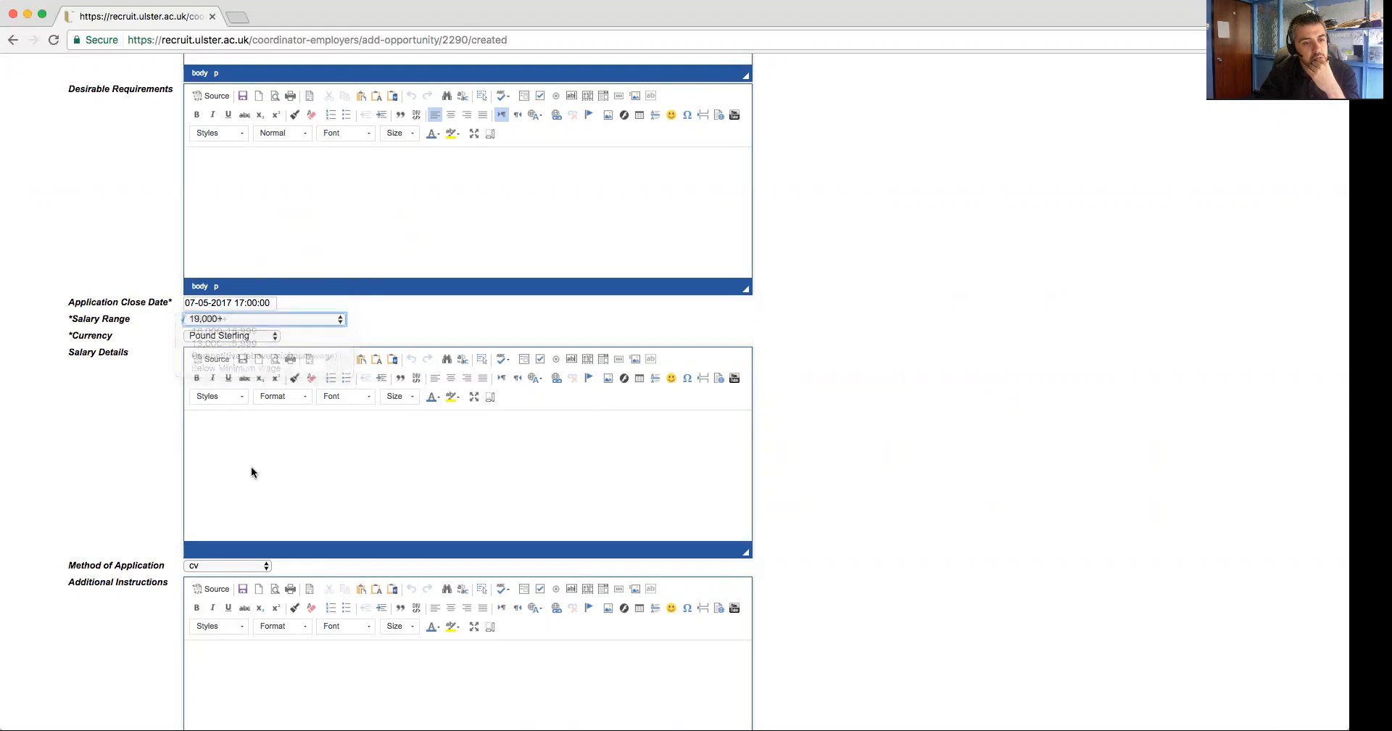
pyautogui.scroll(-5, 328, 257)
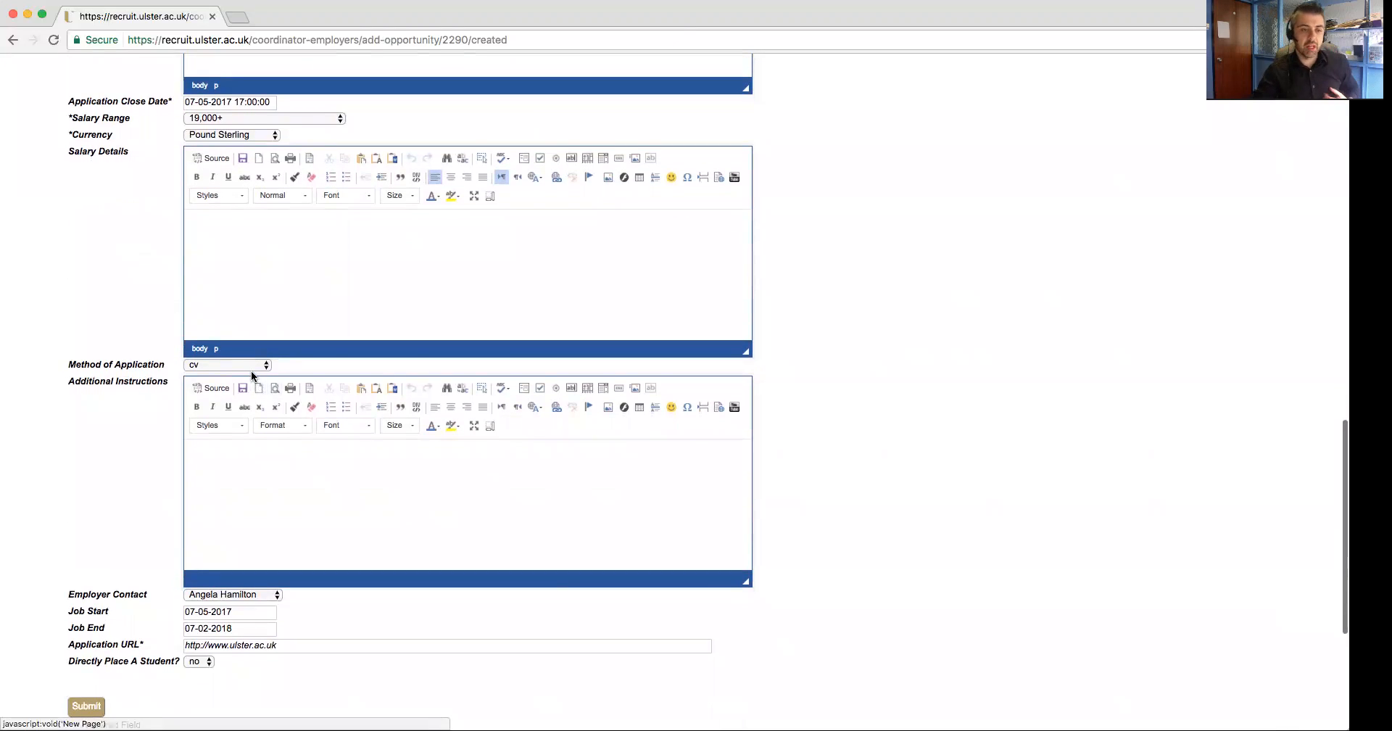
pyautogui.click(255, 365)
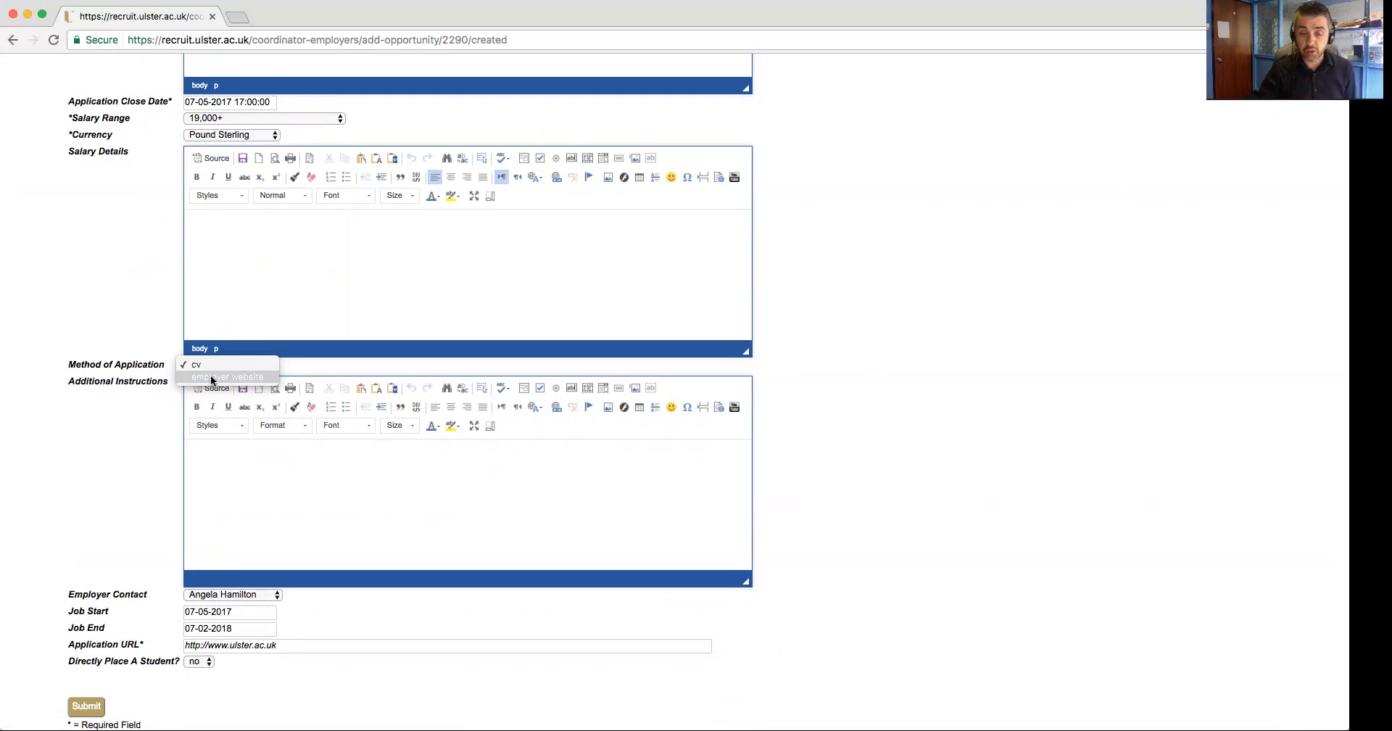
pyautogui.click(243, 456)
pyautogui.scroll(-4, 257, 481)
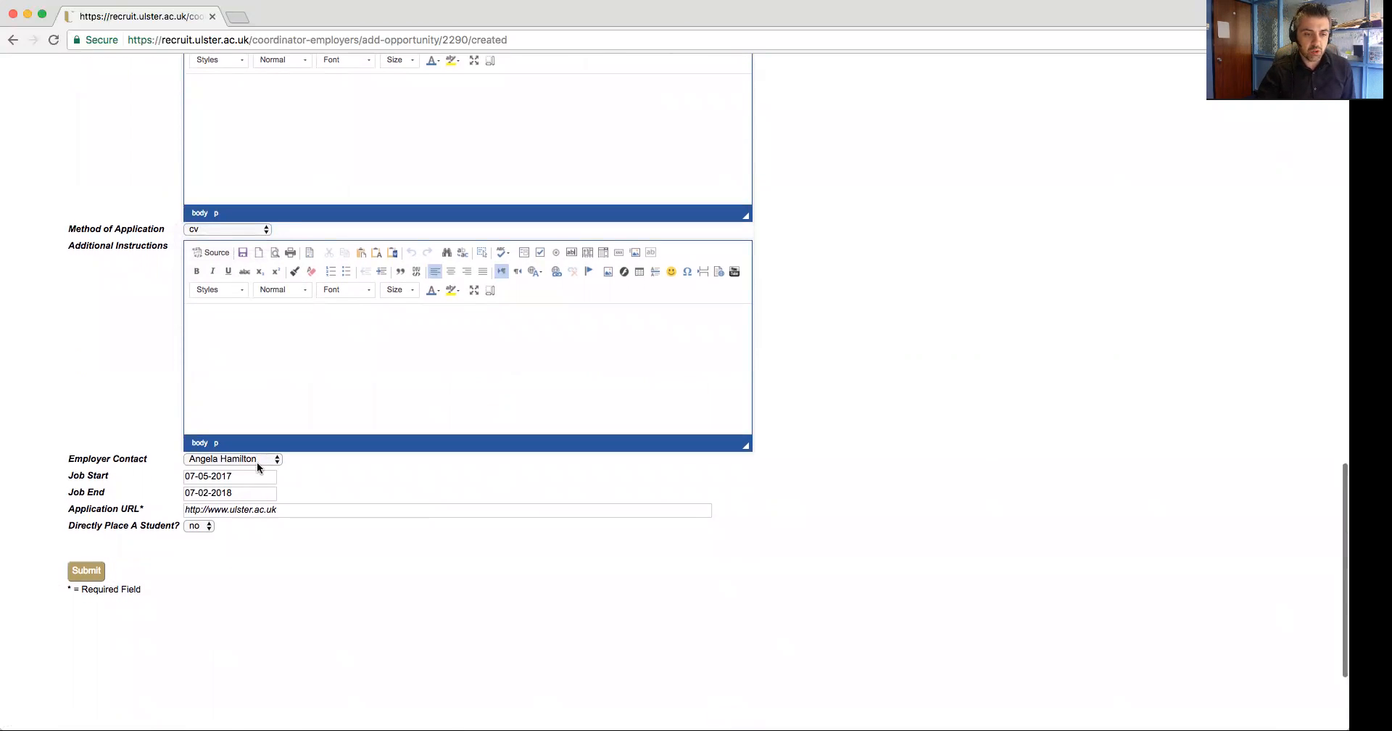
# - Choose a different employer contact for the opportunity and go to the end of the form
pyautogui.click(258, 459)
pyautogui.scroll(-1, 254, 533)
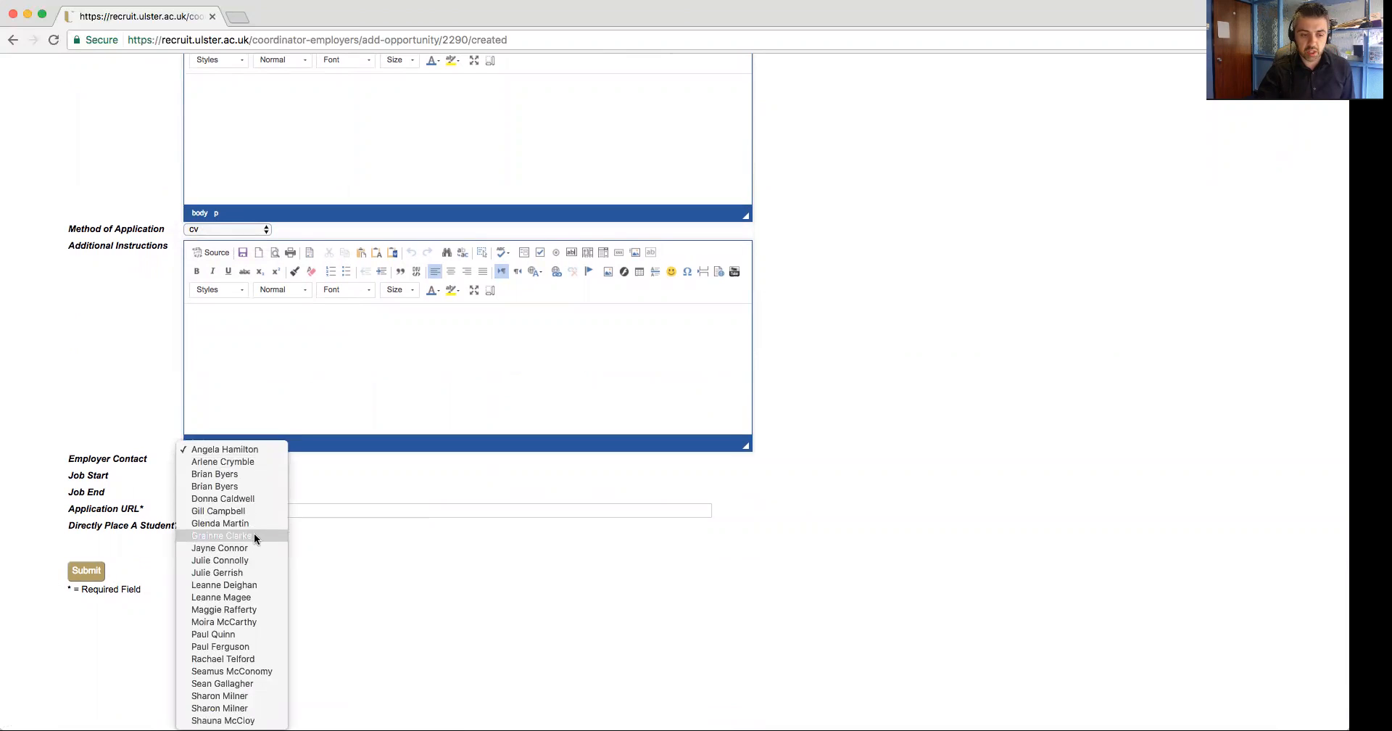
pyautogui.click(253, 469)
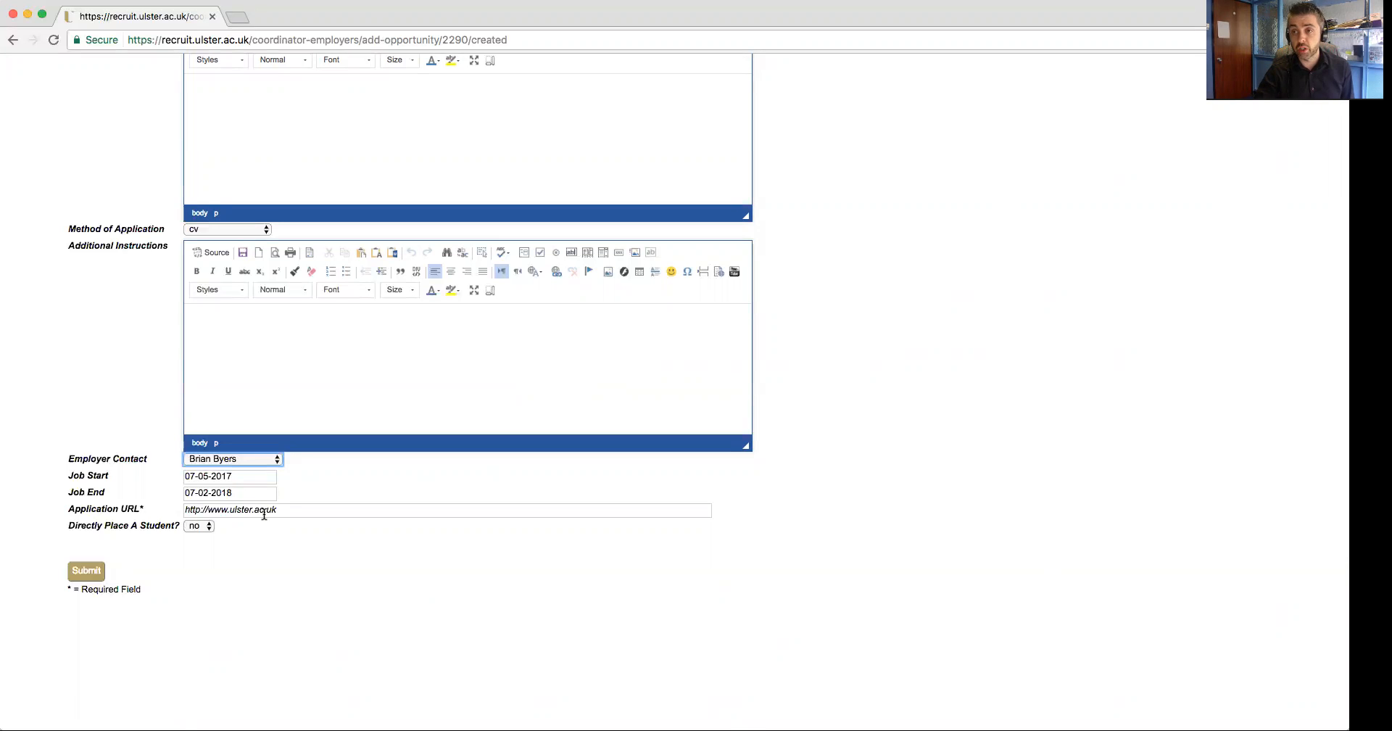
pyautogui.scroll(-5, 216, 560)
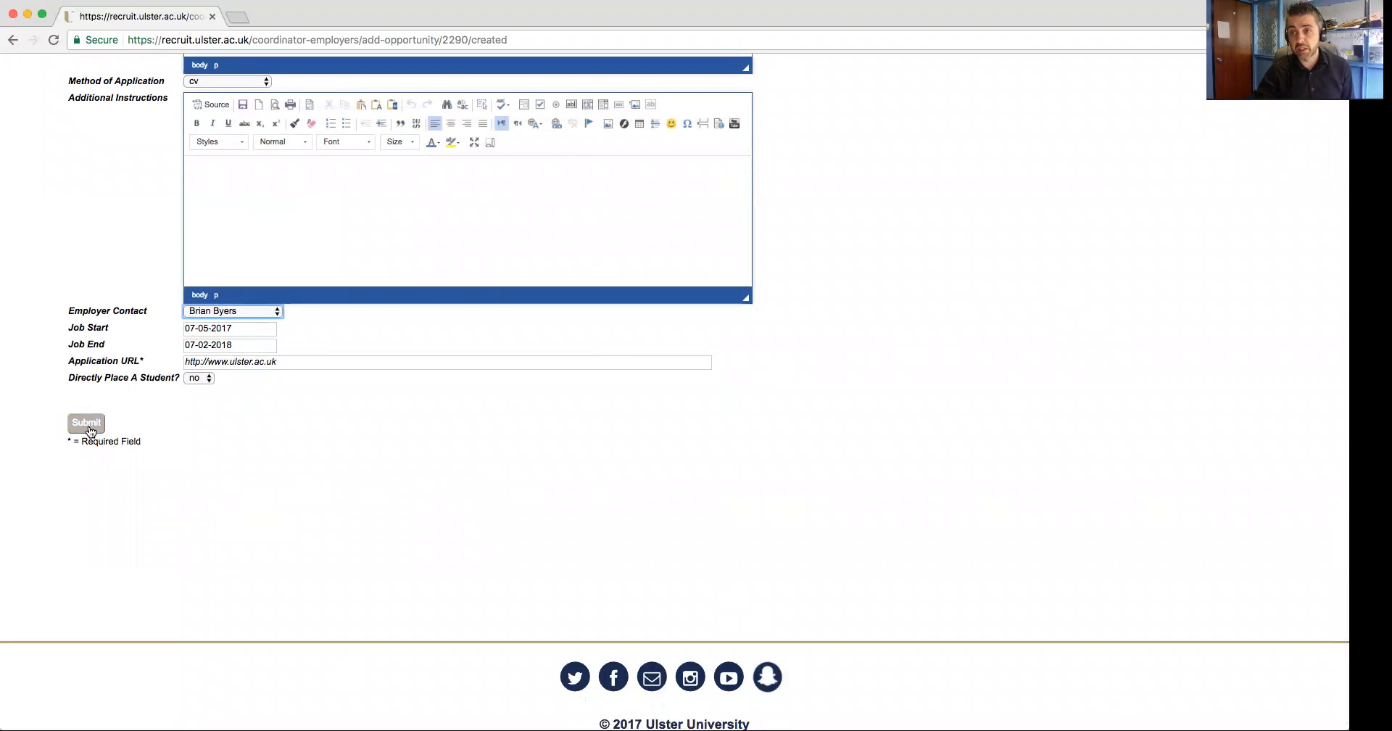
# - Leave the new opportunity form and display the coordinator's list of unevaluated placement opportunities
pyautogui.click(88, 424)
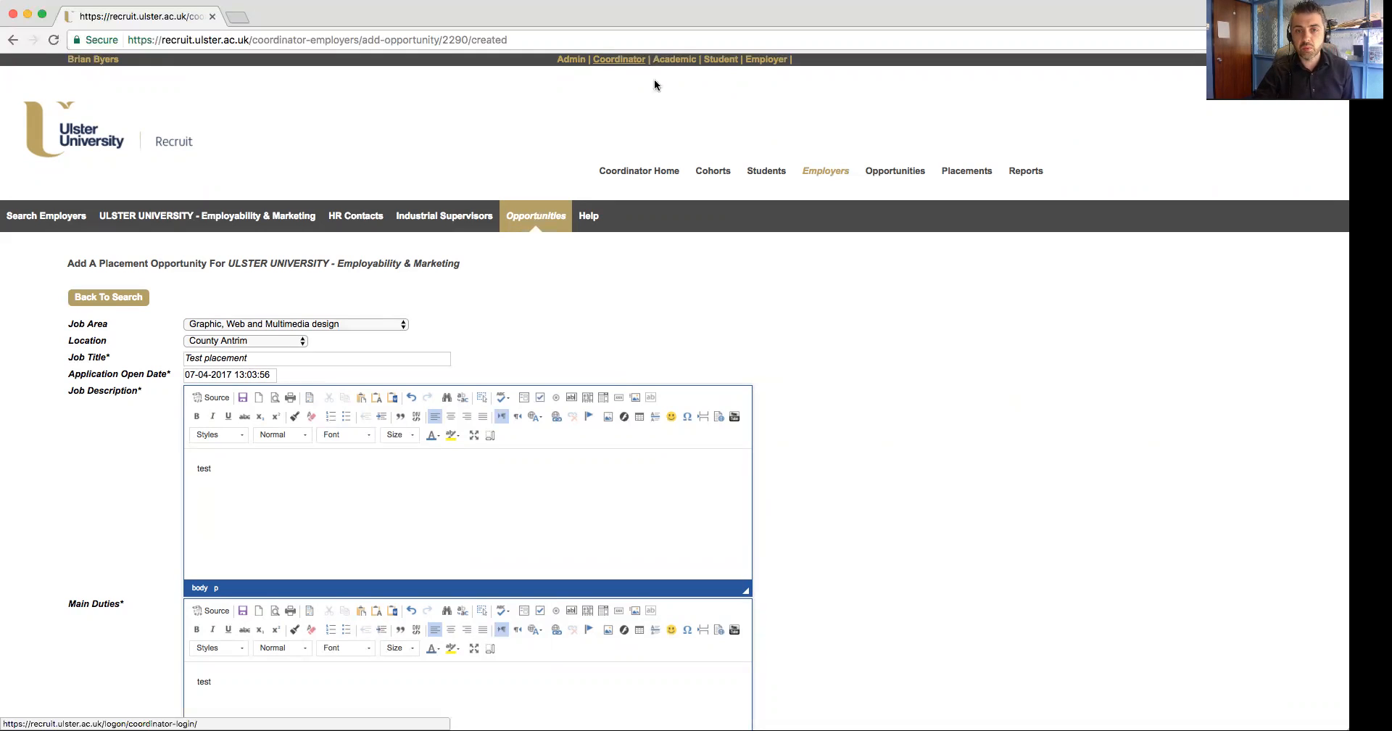
pyautogui.click(880, 174)
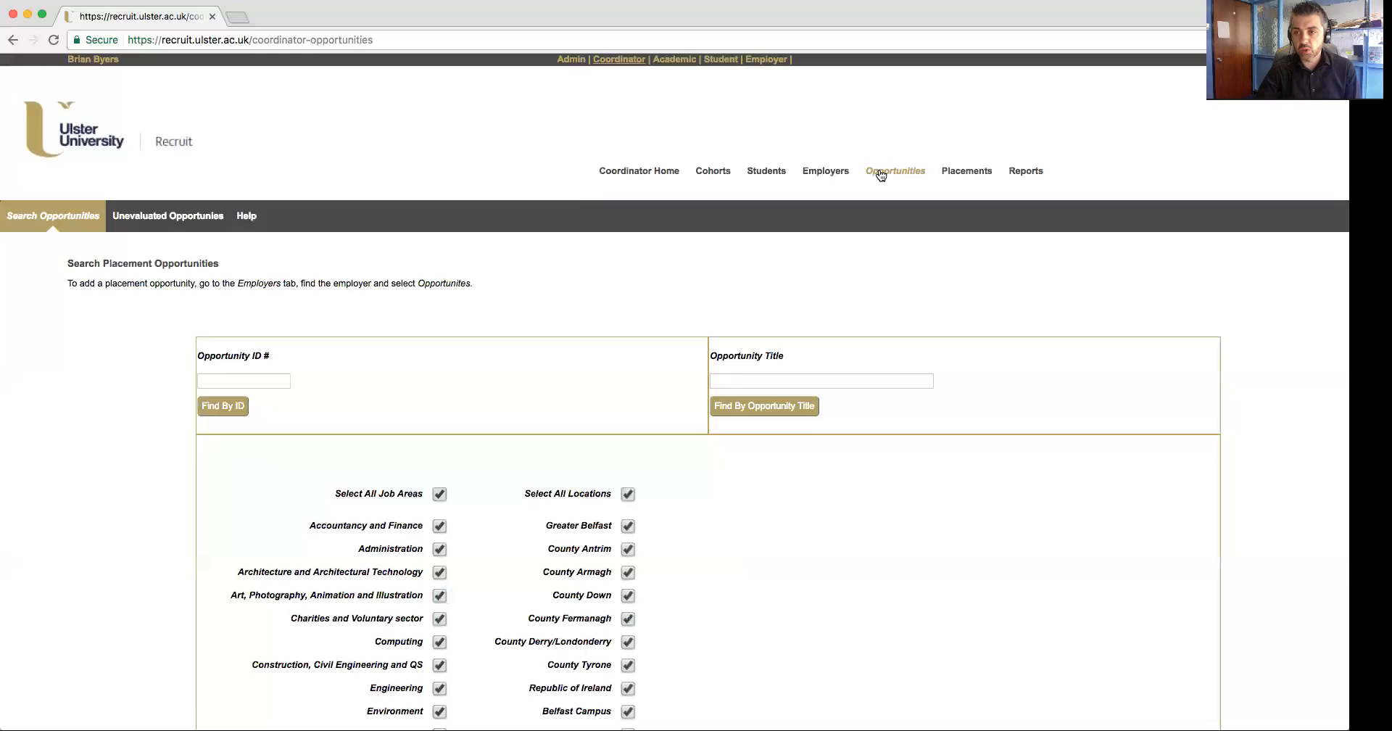
pyautogui.click(158, 215)
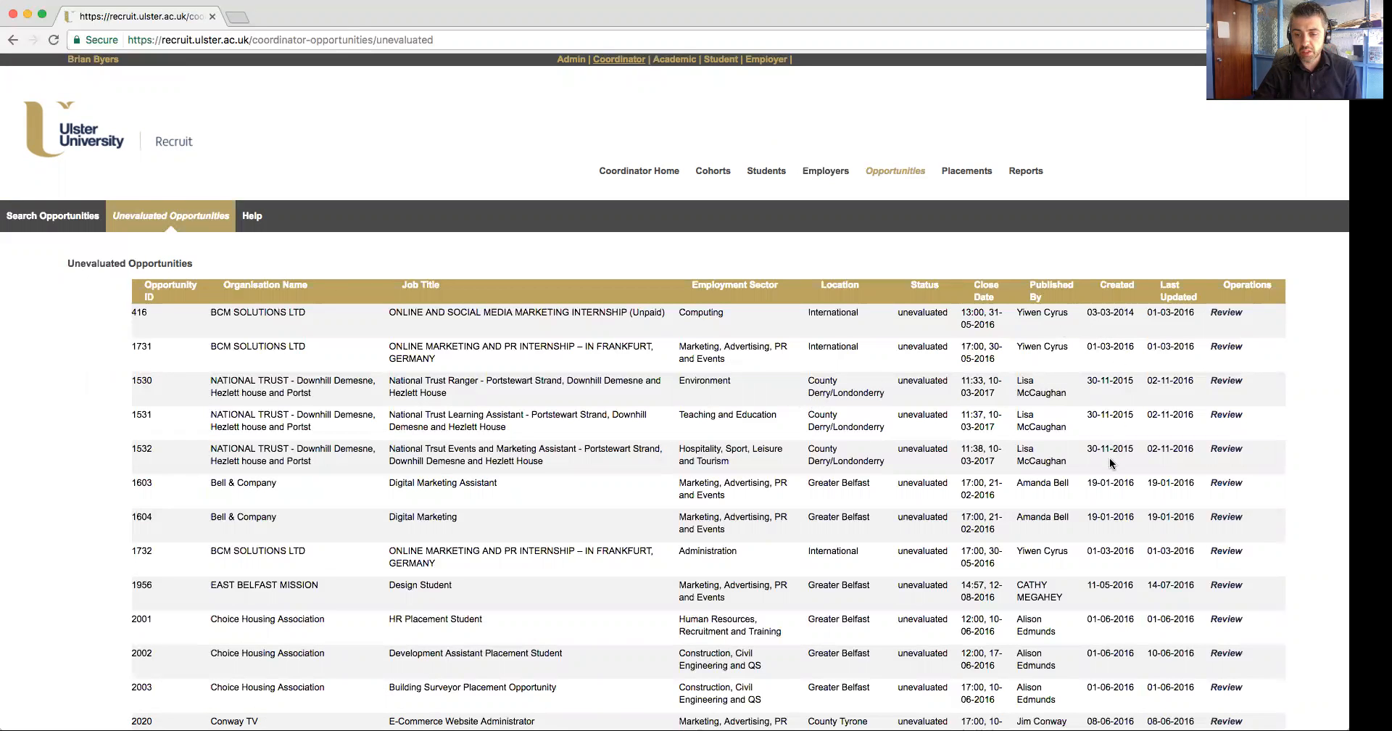
# - Look through the unevaluated opportunities and open BCM SOLUTIONS LTD's "ONLINE AND SOCIAL MEDIA MARKETING INTERNSHIP (Unpaid)" for review
pyautogui.scroll(-3, 1105, 461)
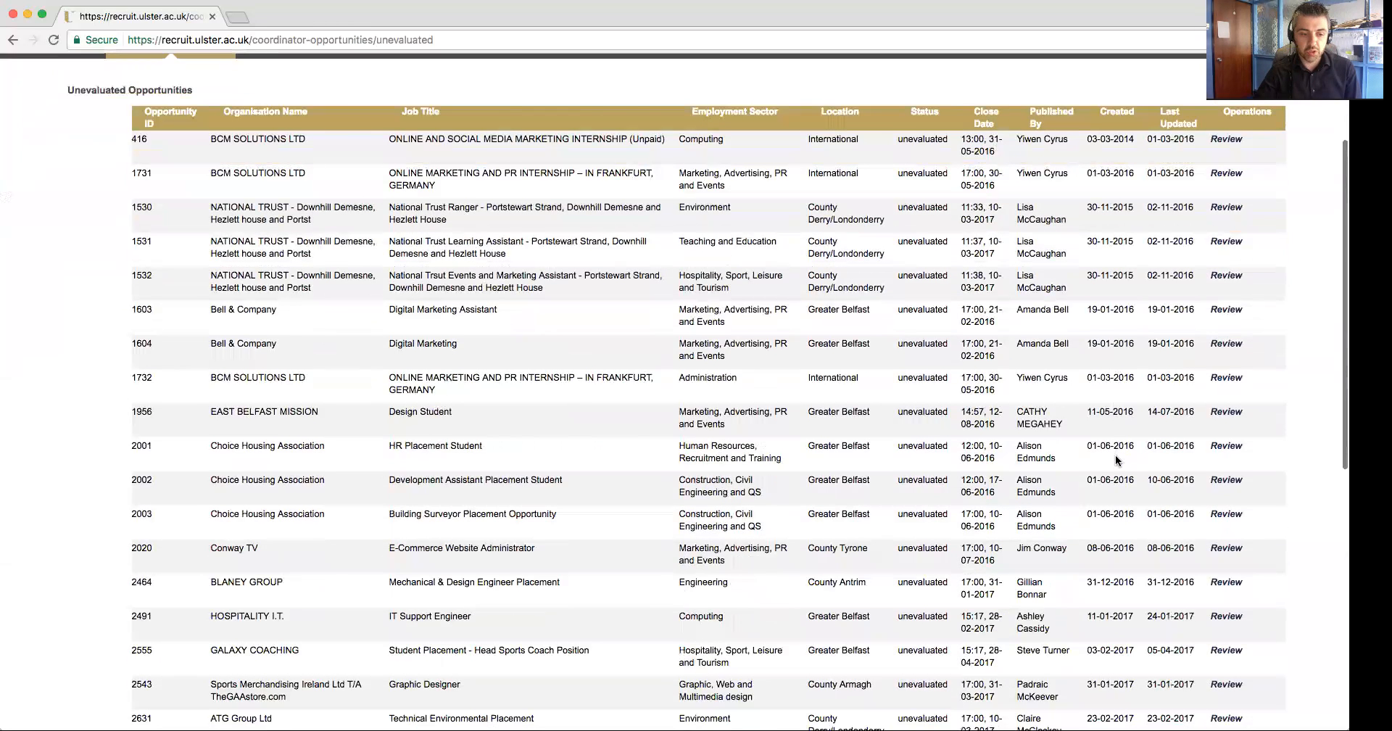
pyautogui.scroll(3, 1116, 455)
pyautogui.click(1227, 313)
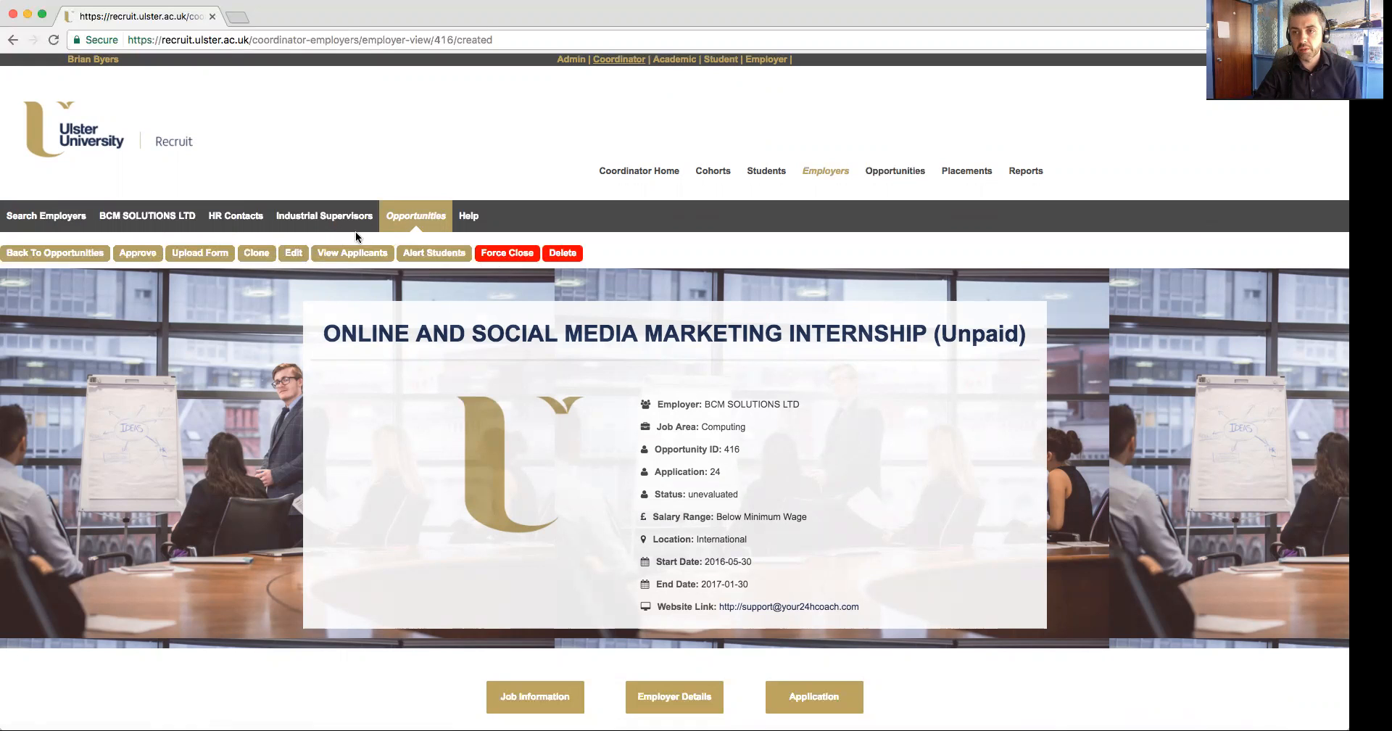
# - Switch from the coordinator area to the admin dashboard
pyautogui.click(605, 60)
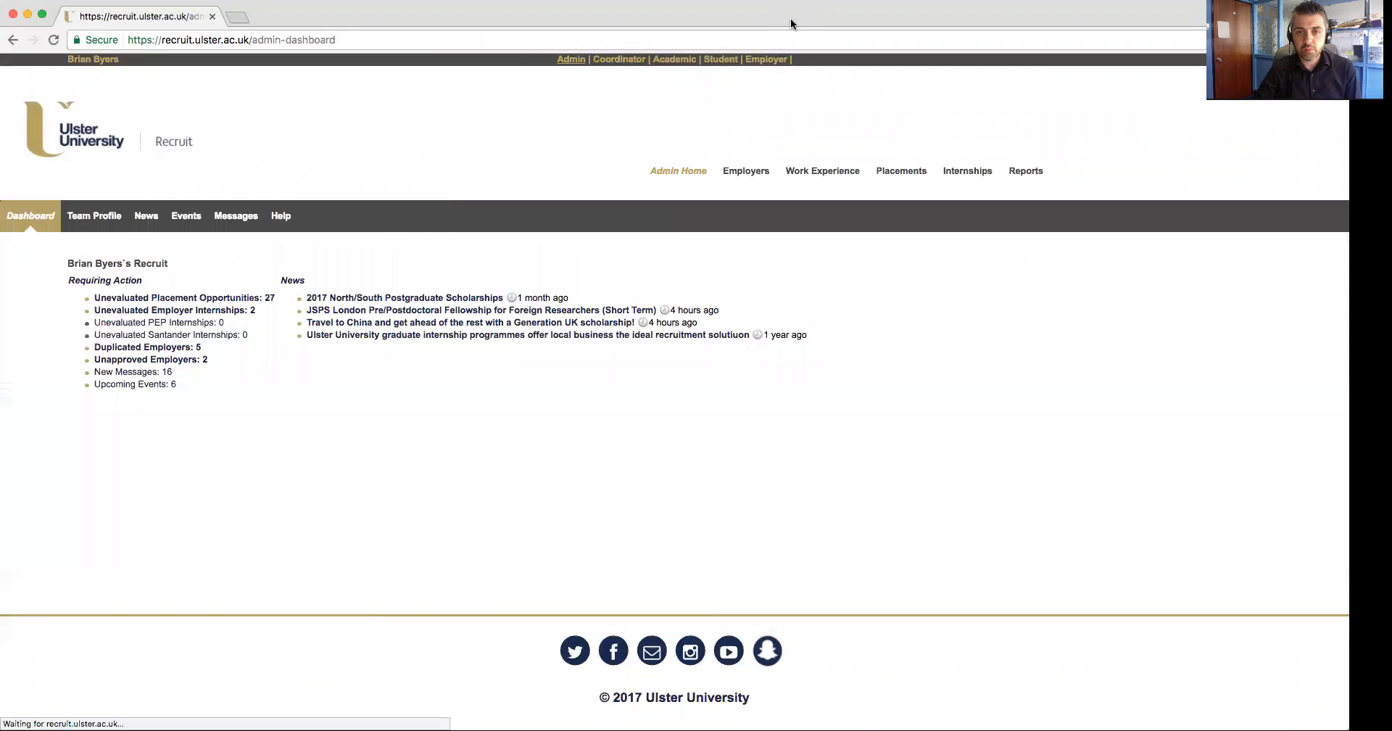